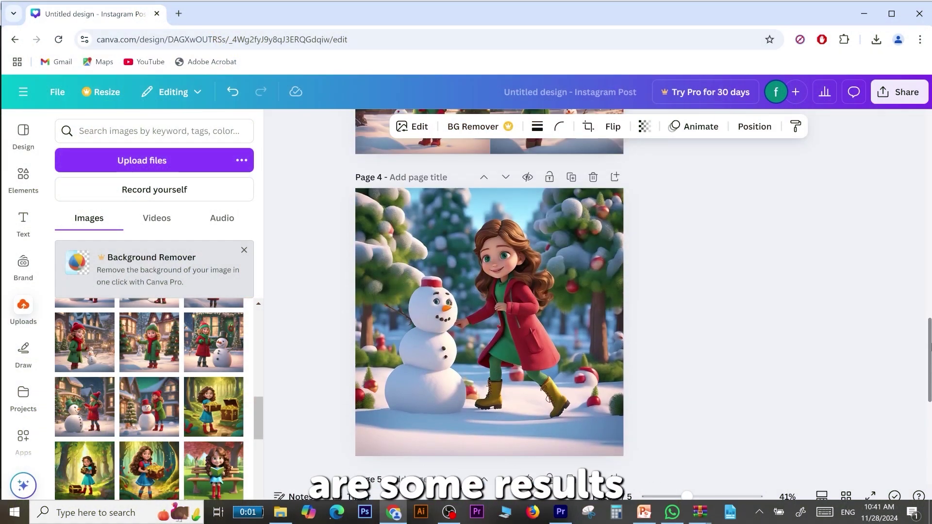
Step: Scroll back up through the finished post's character image pages
drag(929, 357, 928, 214)
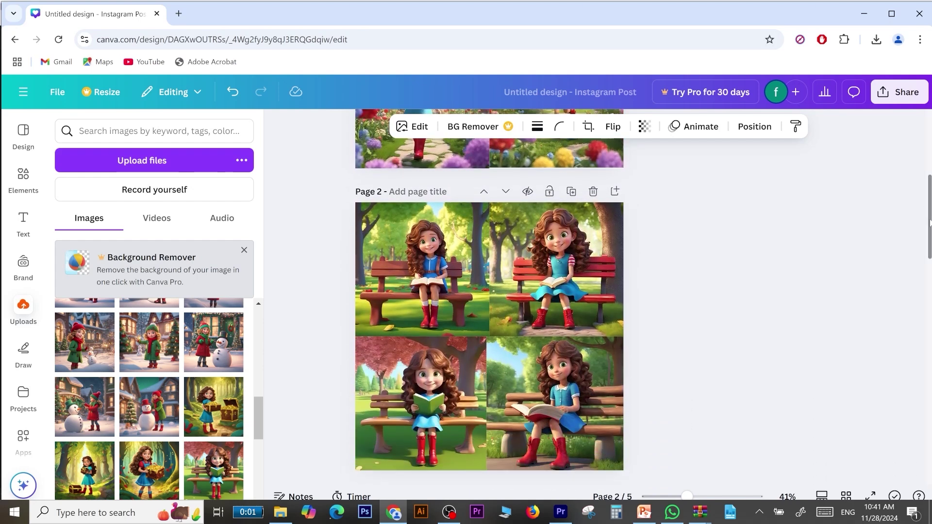
drag(929, 222, 929, 167)
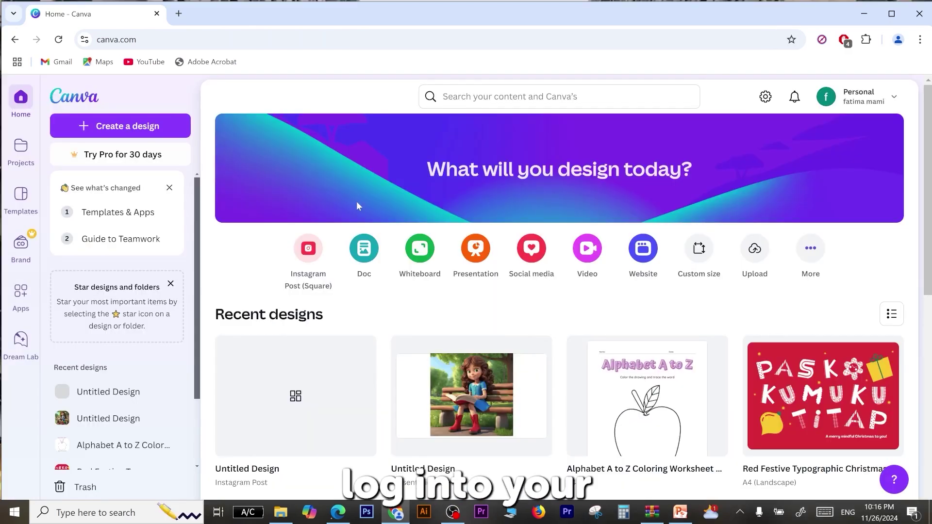
Step: Start a blank Instagram Post design and bring up the Magic Media image generator
click(307, 253)
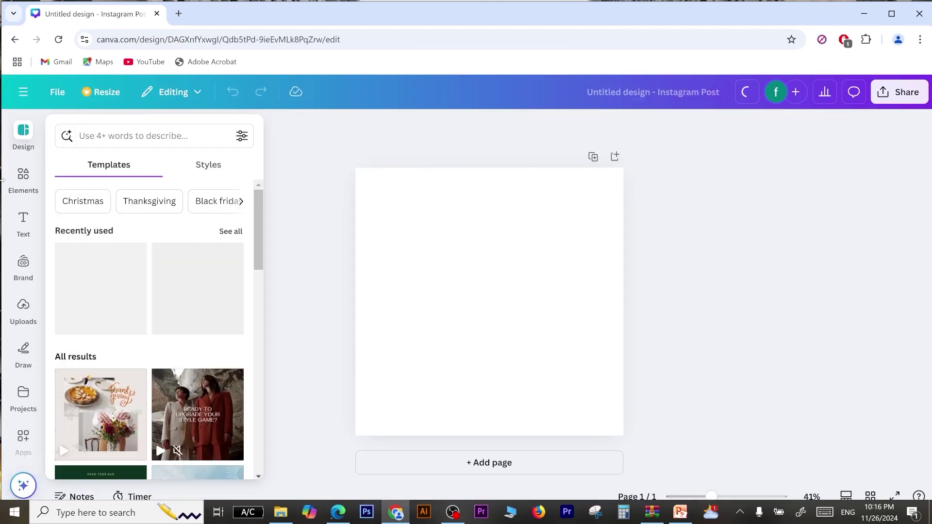
scroll(47, 226, down, 2)
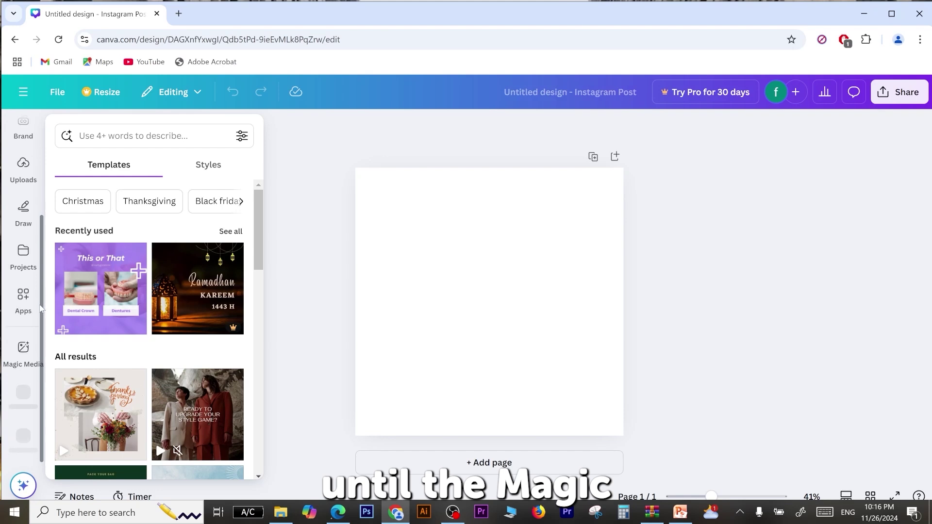
scroll(28, 340, down, 2)
click(20, 350)
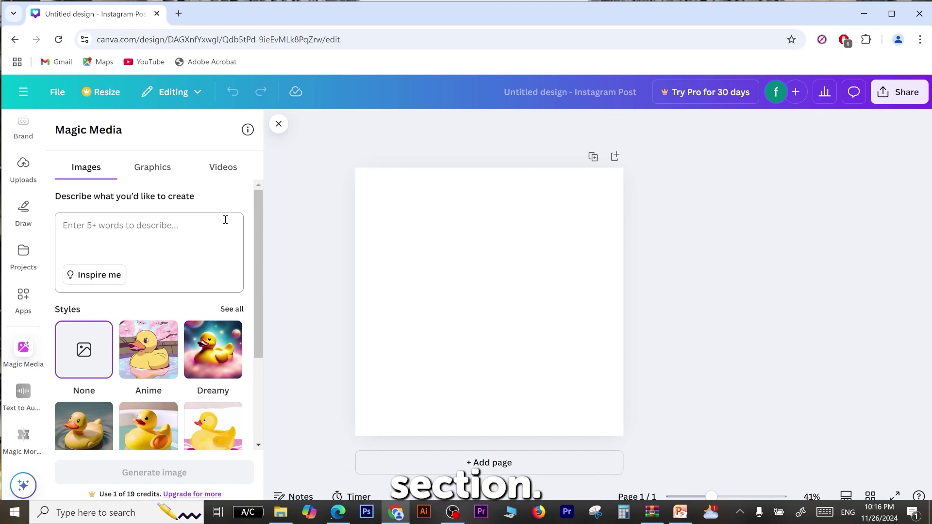
Step: Copy the seed 54786 girl character prompt from the PowerPoint notes for Canva's description box
scroll(225, 220, down, 2)
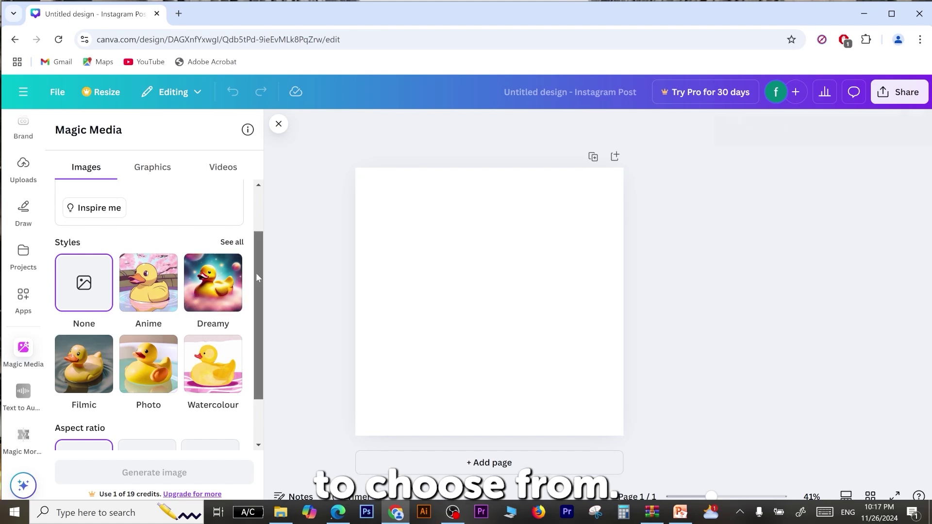
drag(255, 273, 261, 348)
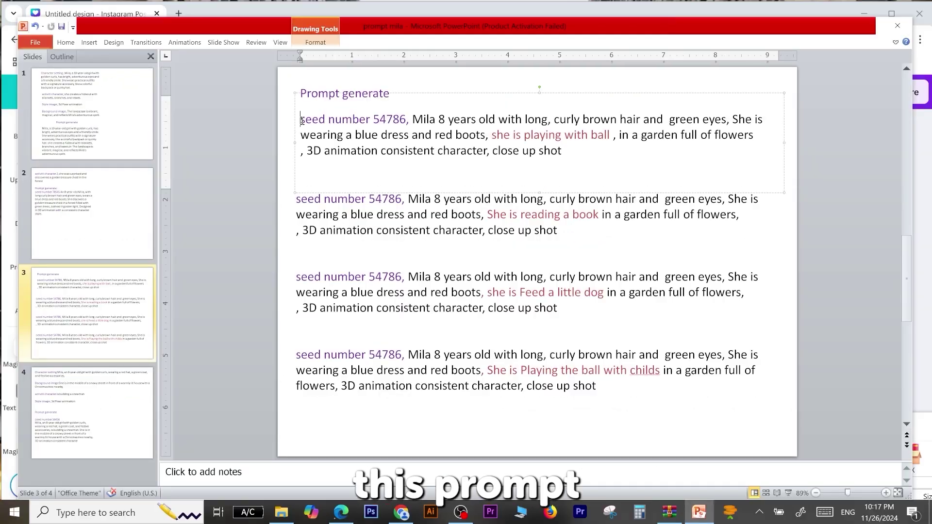
drag(301, 119, 705, 148)
key(alt+Tab)
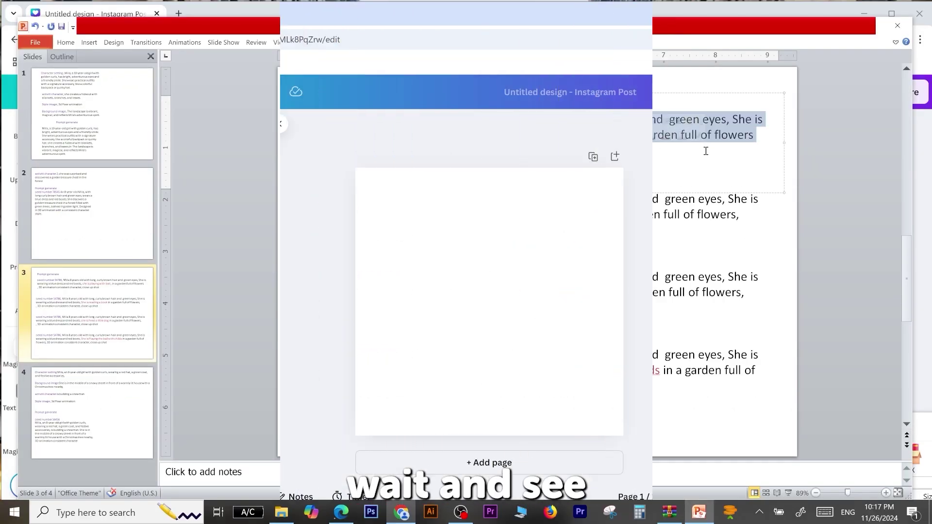
click(91, 228)
Step: Paste the prompt, generate four garden images, and add the girl holding a white ball to page 1
key(ctrl+v)
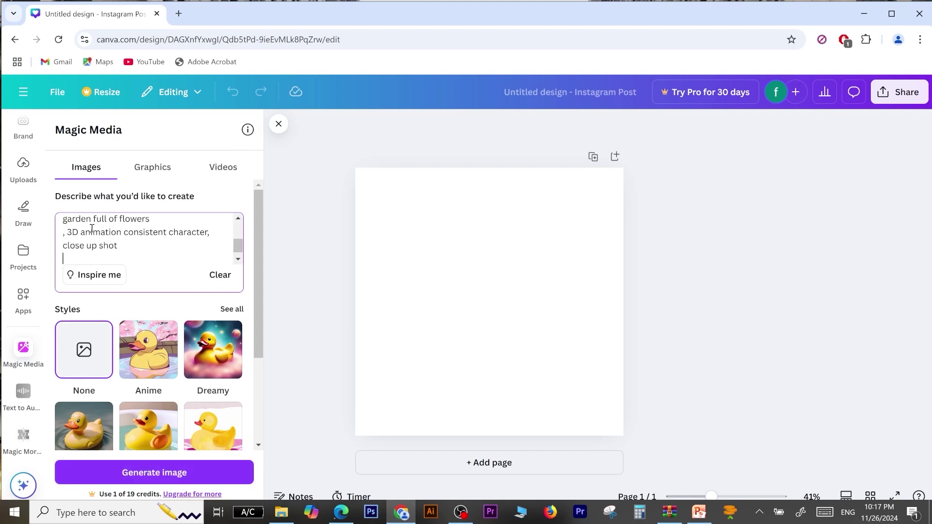
drag(241, 246, 239, 222)
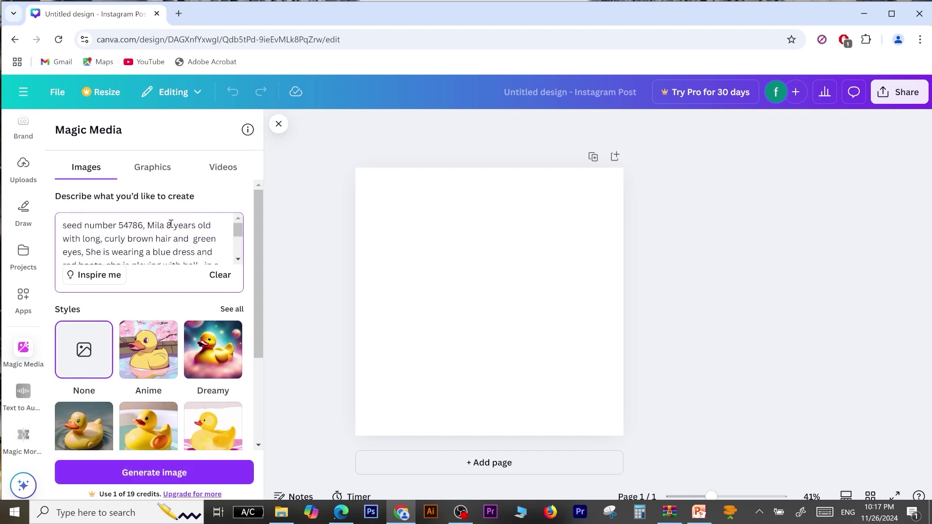
drag(239, 232, 242, 251)
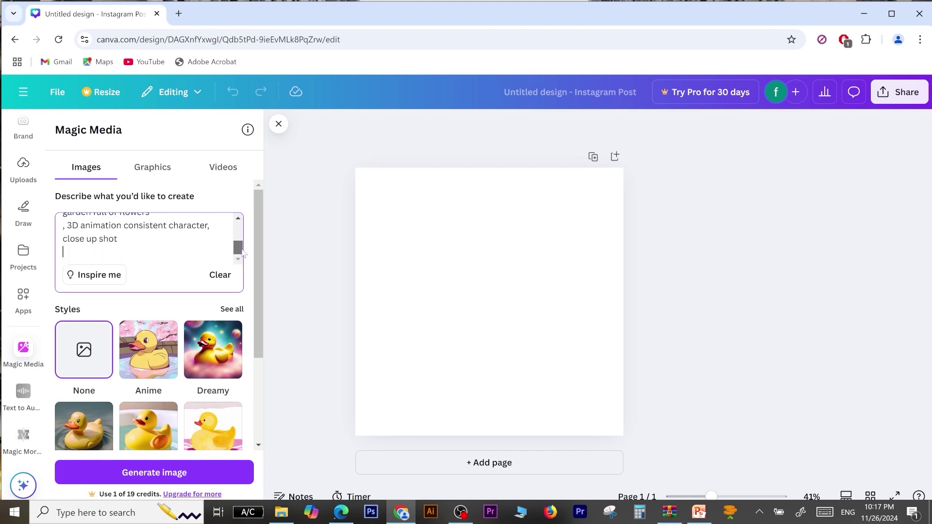
click(140, 477)
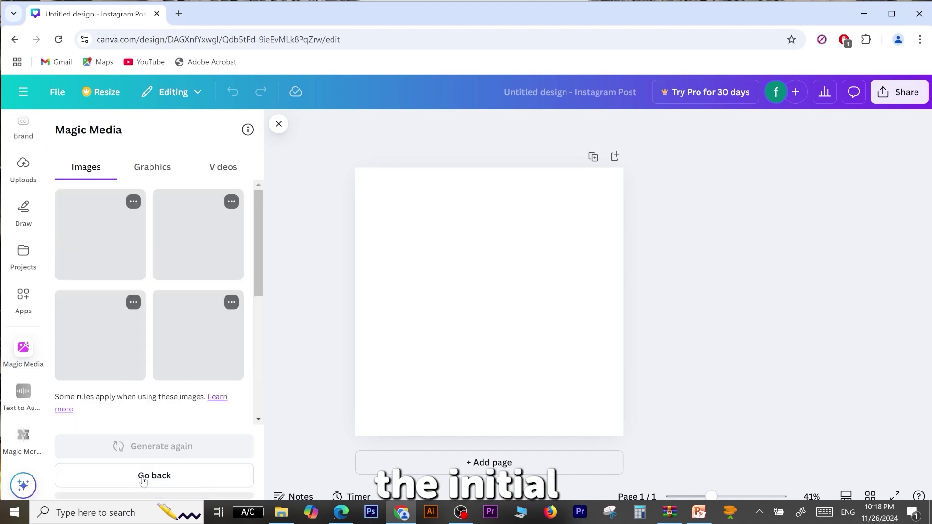
click(198, 234)
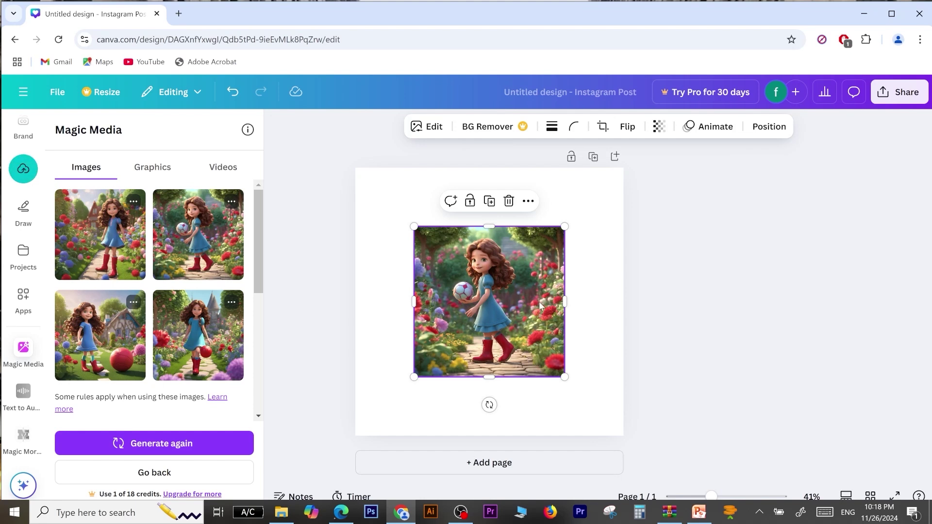
Step: Replace the white-ball image with the red-ball girl and enlarge it to fill page 1
drag(537, 299, 484, 248)
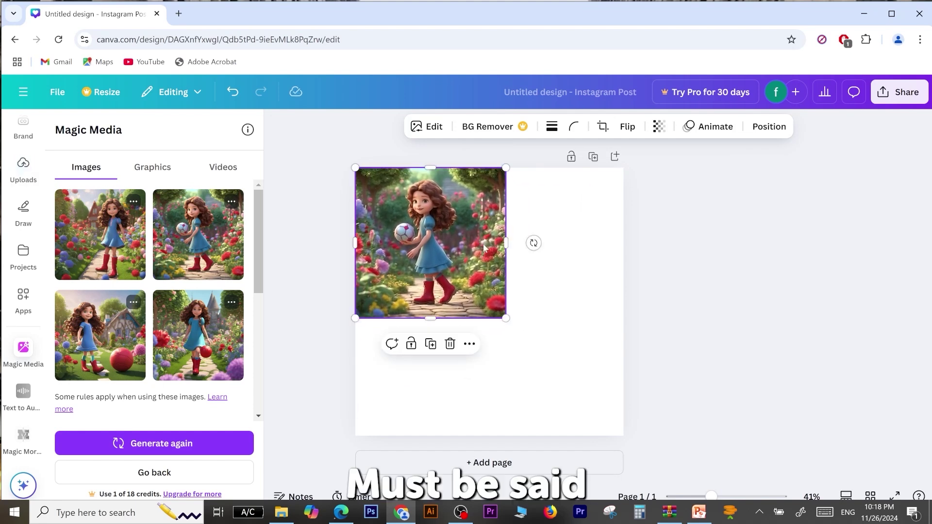
drag(505, 318, 643, 417)
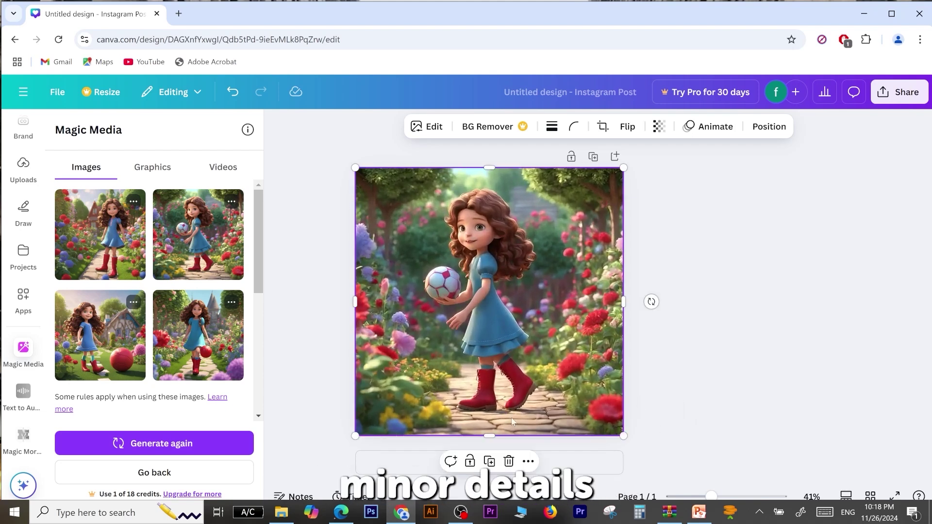
click(508, 461)
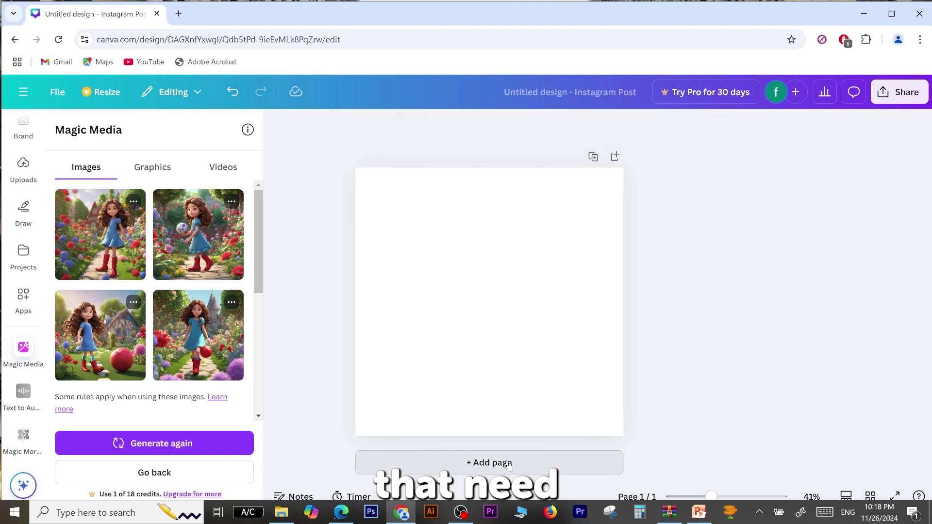
click(192, 344)
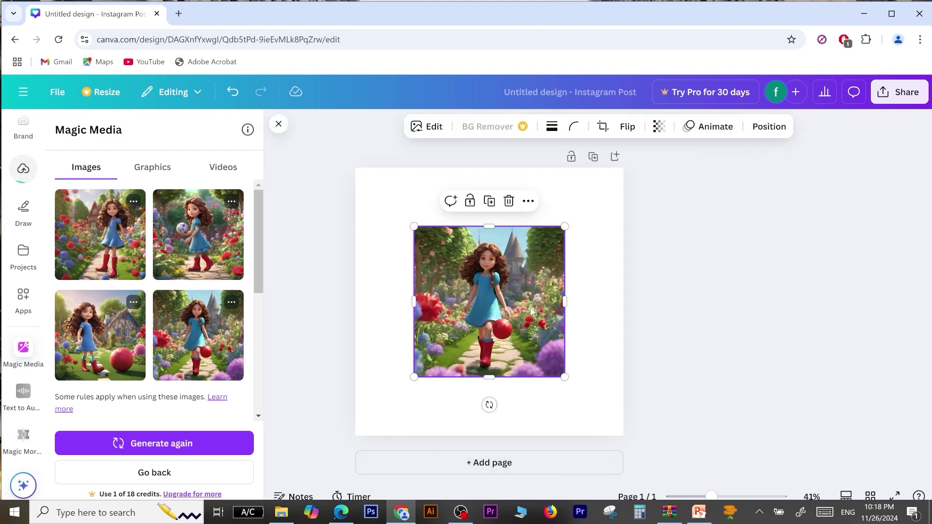
drag(531, 318, 473, 257)
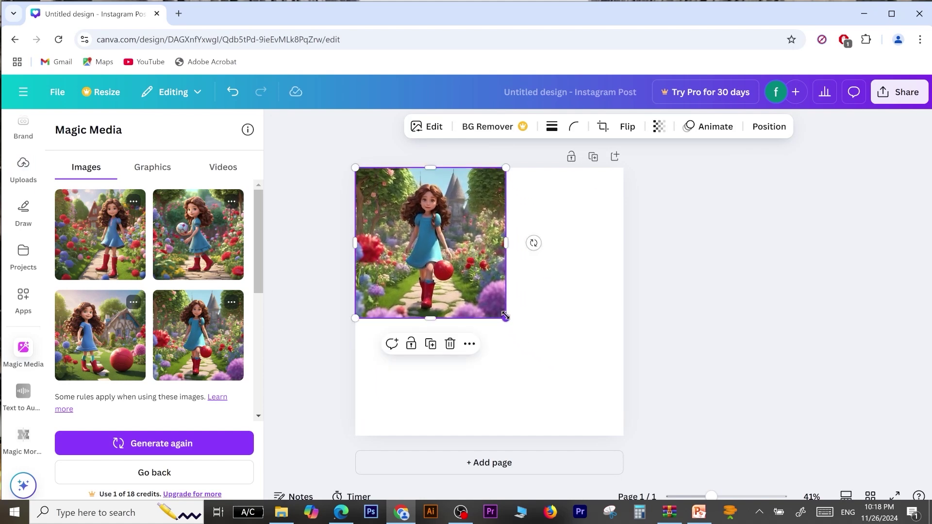
drag(505, 317, 625, 435)
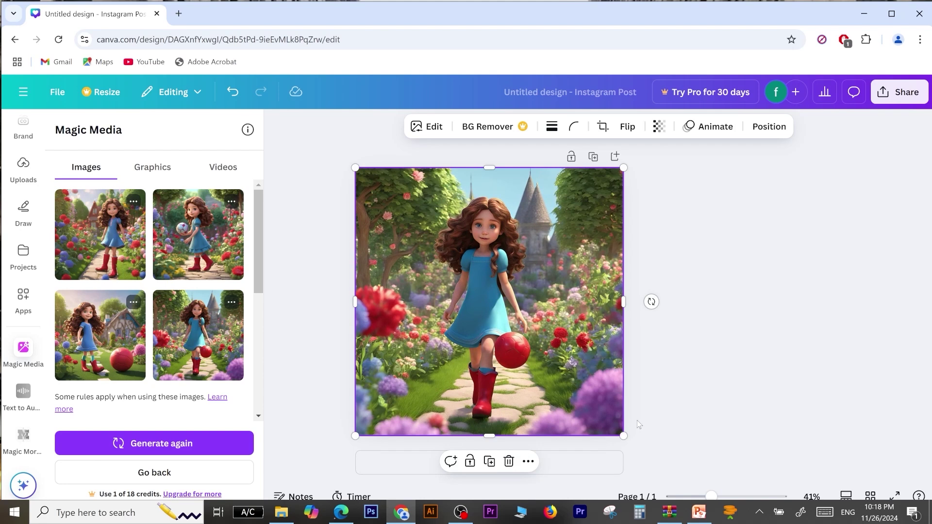
Step: Add a blank page 2 and copy the playing-ball-with-children prompt from PowerPoint
click(586, 466)
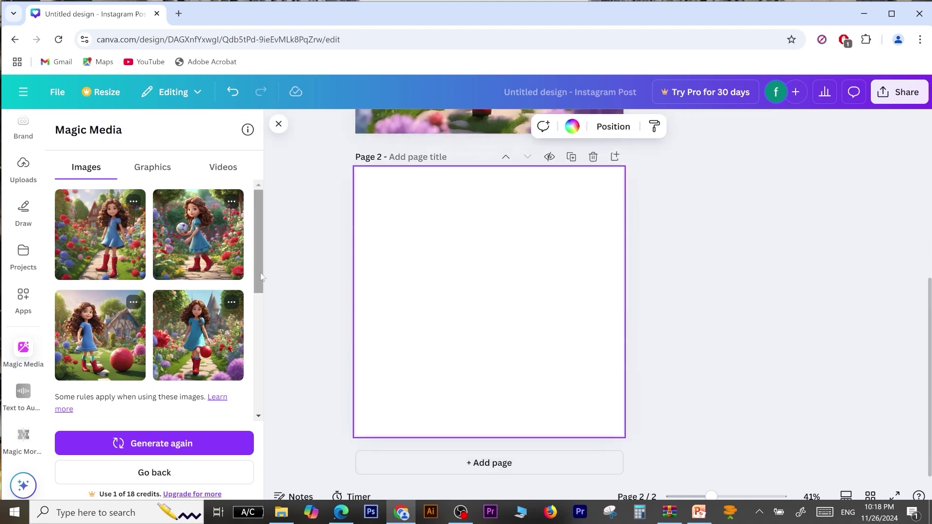
drag(258, 272, 254, 373)
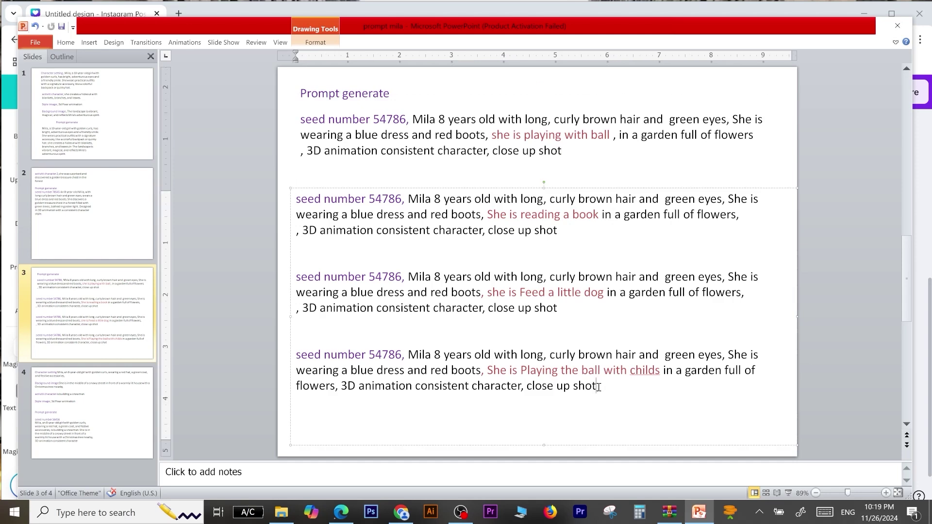
drag(598, 387, 299, 357)
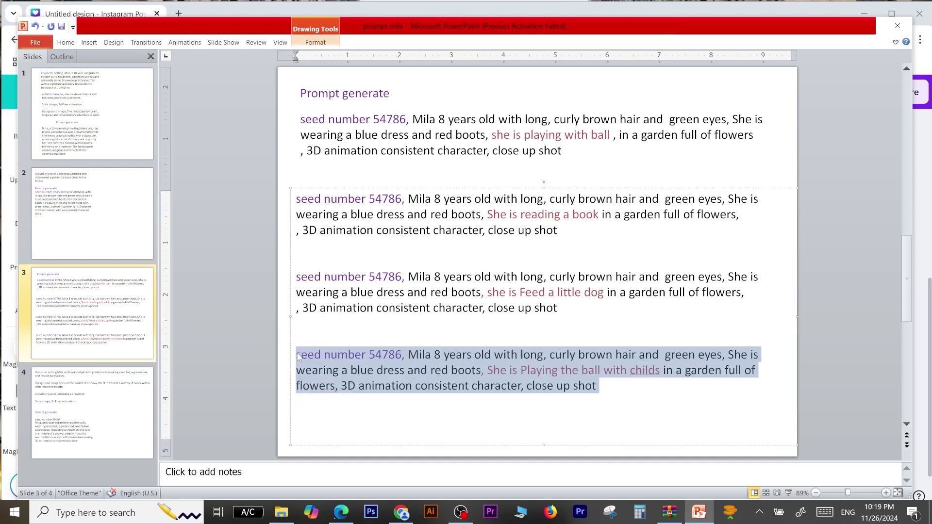
key(alt+Tab)
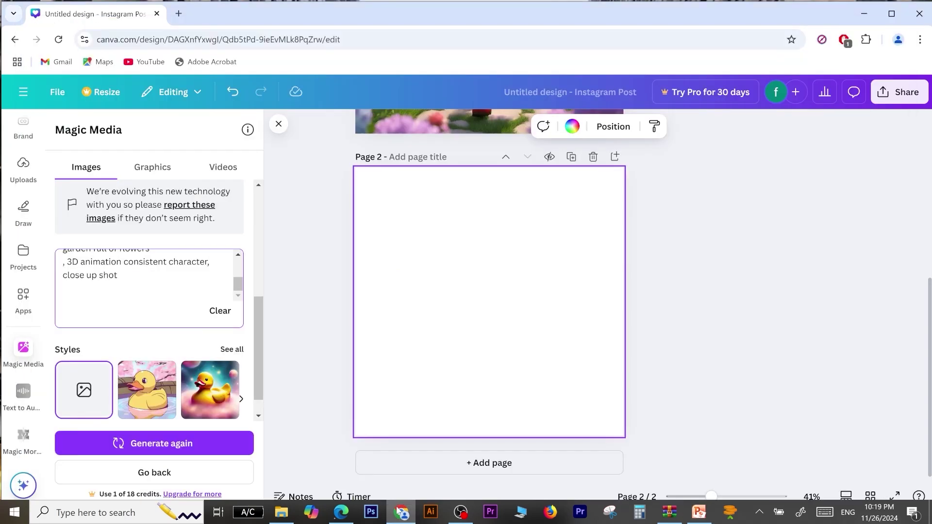
Step: Paste the ball prompt, correct 'childs' to 'Childs', regenerate, and add the third image to page 2
key(ctrl+a)
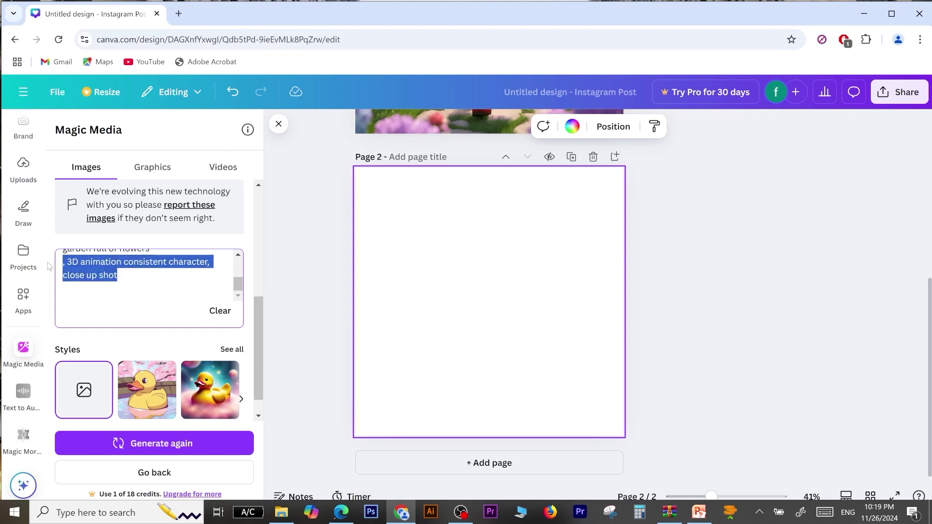
key(ctrl+v)
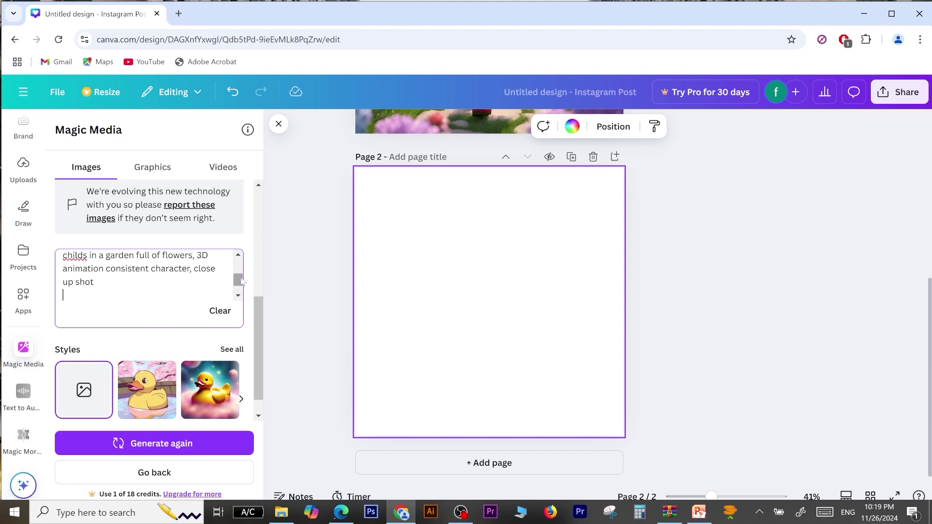
drag(241, 280, 239, 275)
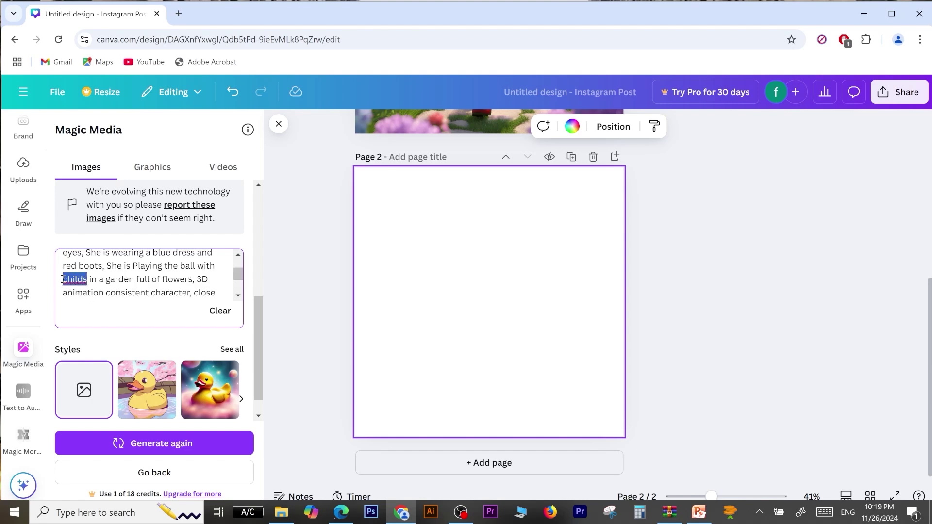
right_click(73, 281)
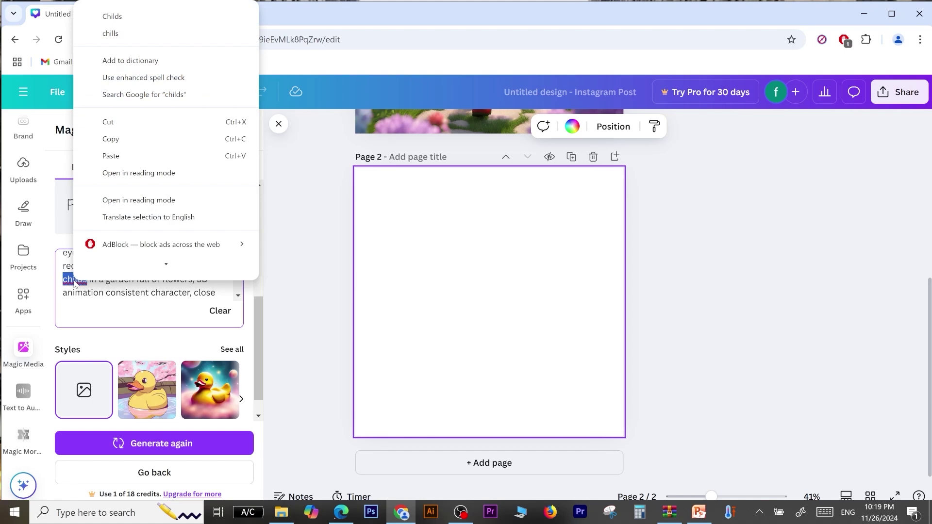
click(144, 18)
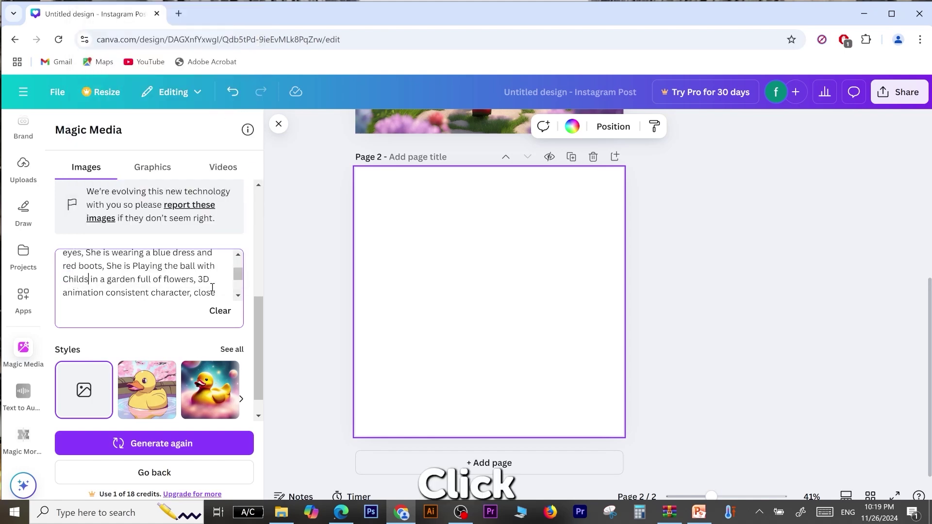
click(165, 450)
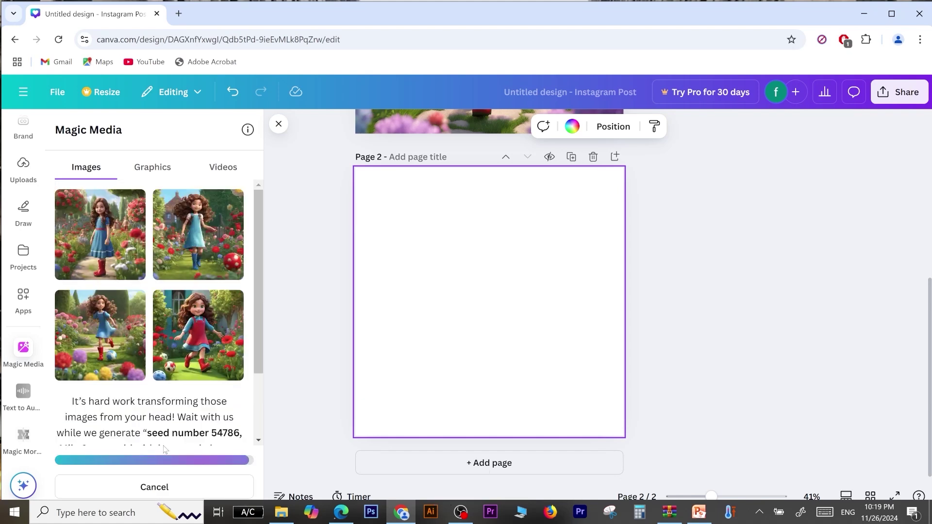
click(111, 345)
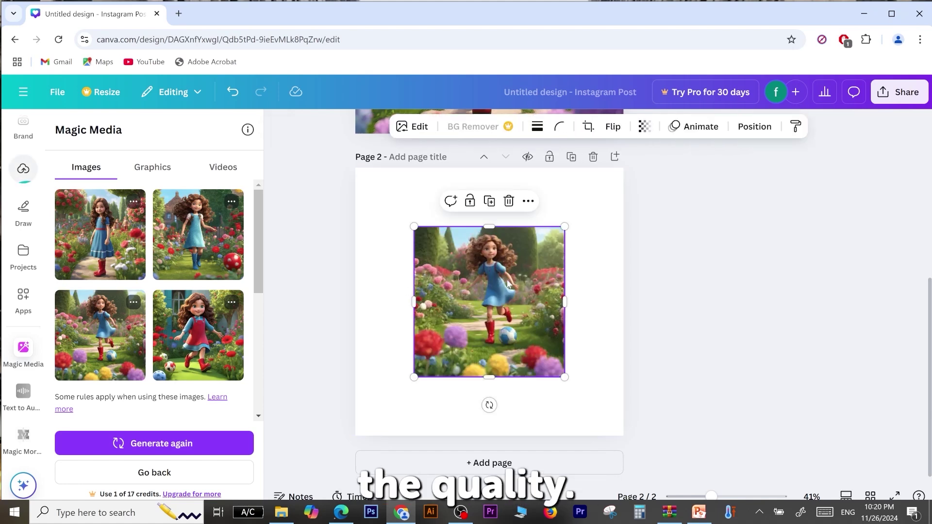
Step: Fill page 2 with the kicking-ball image at 1,109 × 1,109 and copy the dog-feeding prompt
drag(509, 284, 449, 223)
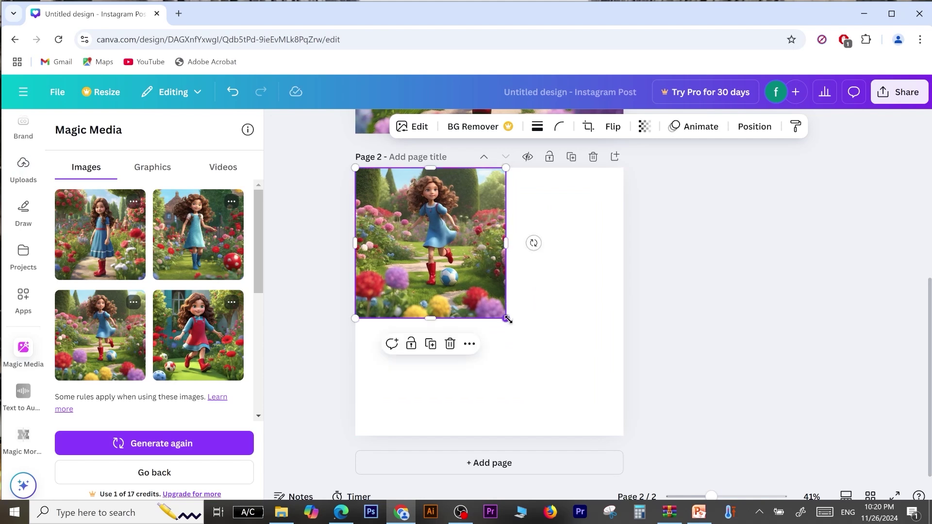
drag(526, 327, 636, 427)
key(alt+Tab)
drag(561, 309, 299, 274)
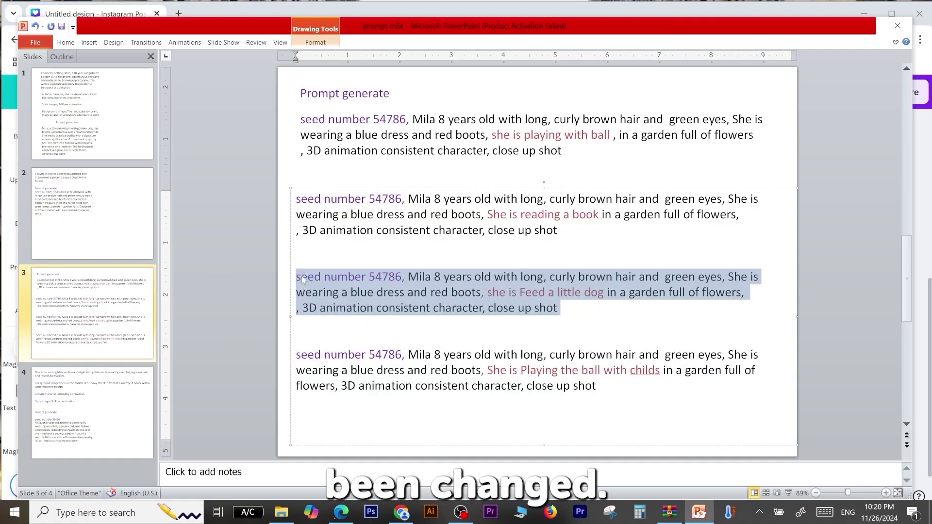
key(alt+Tab)
drag(97, 265, 58, 238)
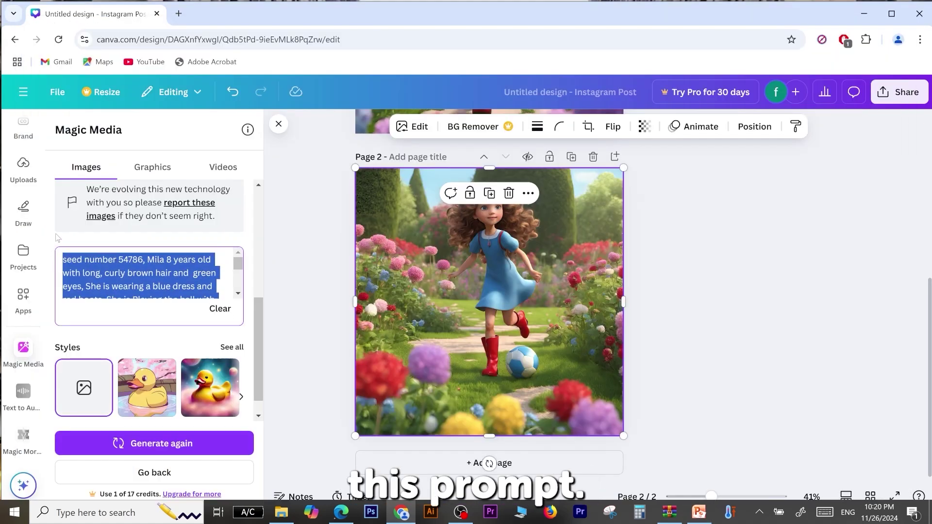
Step: Generate from the dog-feeding prompt and fill a new page 3 with the girl-with-brown-dog image
key(ctrl+v)
scroll(233, 291, down, 1)
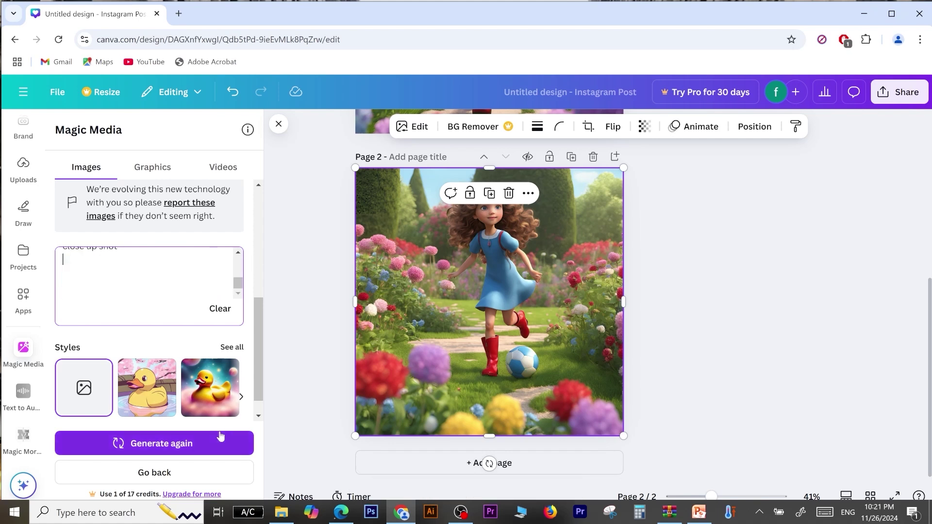
click(187, 444)
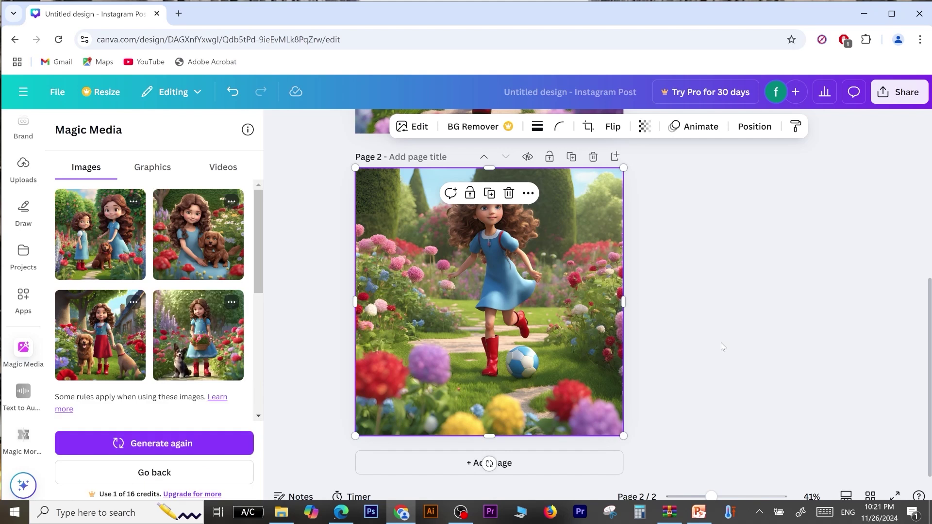
click(572, 463)
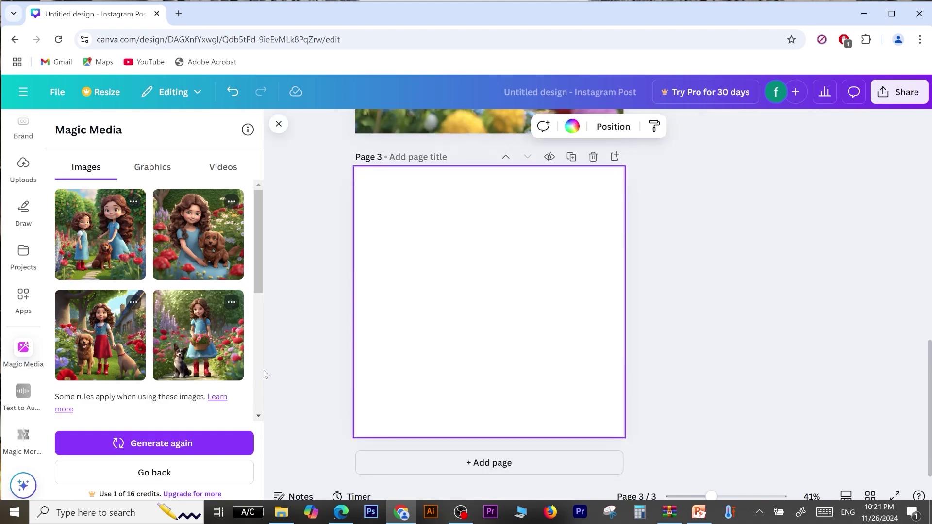
click(198, 234)
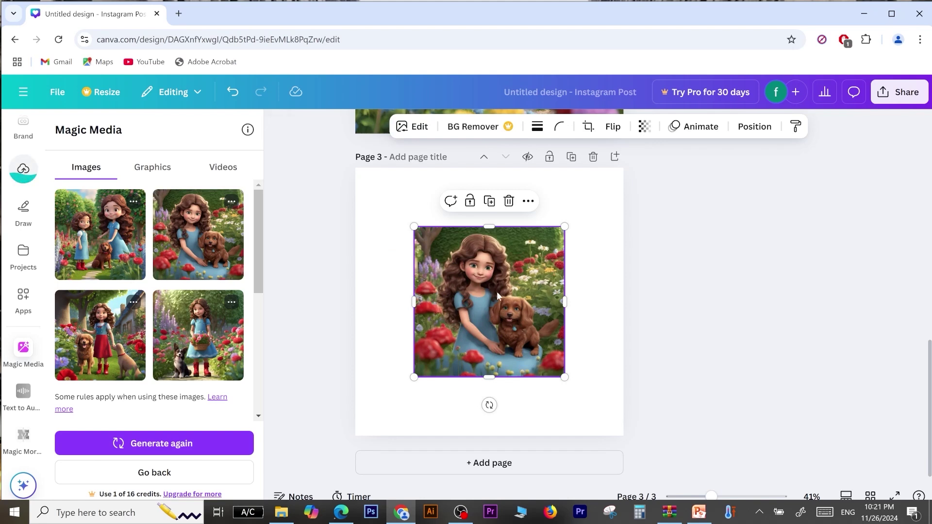
drag(497, 291, 438, 237)
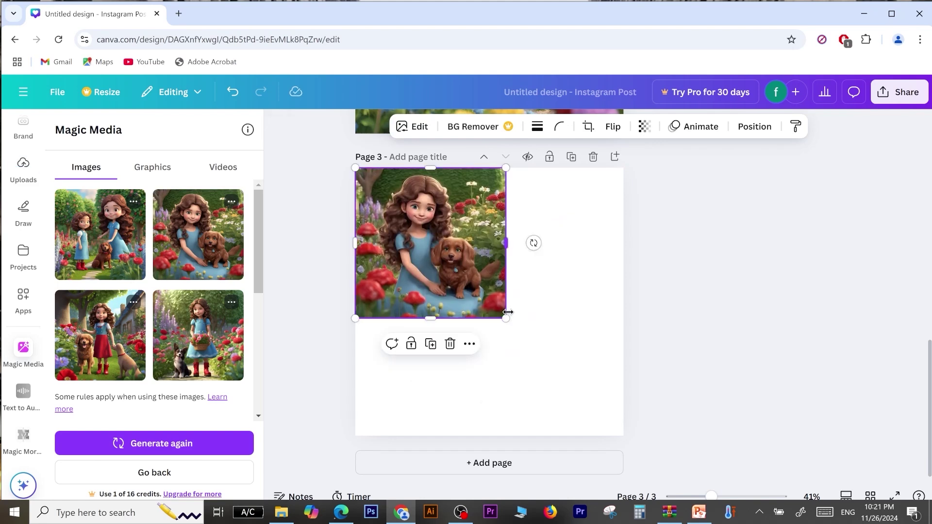
drag(506, 318, 641, 421)
Step: Review the pages and copy the book-reading prompt from the PowerPoint notes
scroll(912, 214, up, 8)
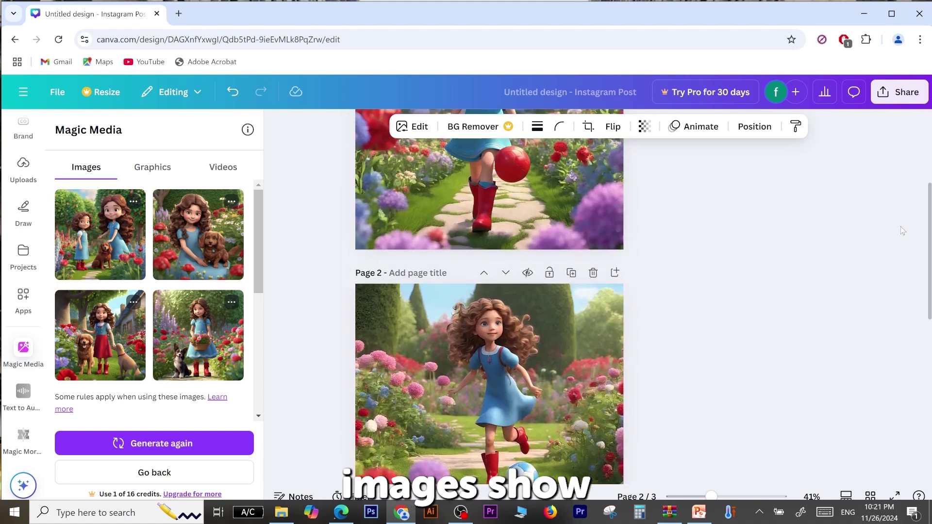
scroll(902, 231, up, 4)
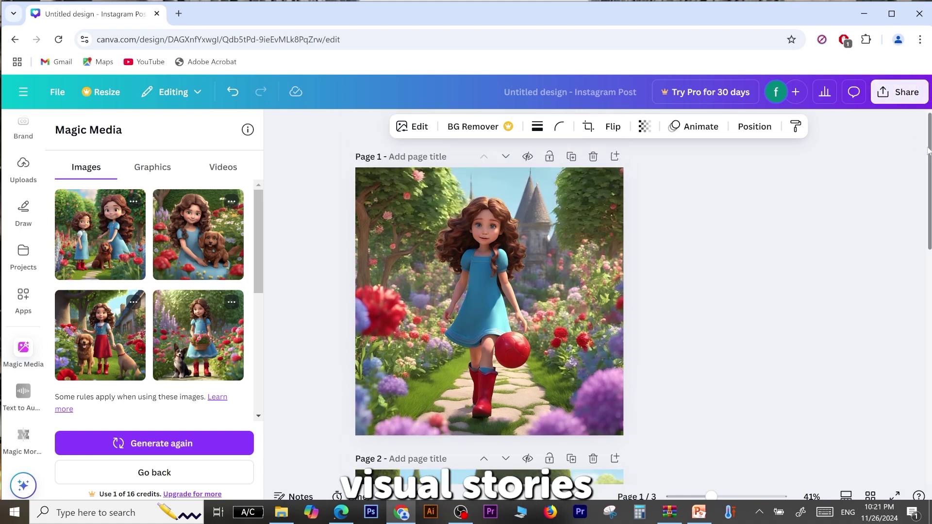
drag(928, 152, 928, 230)
scroll(318, 214, down, 5)
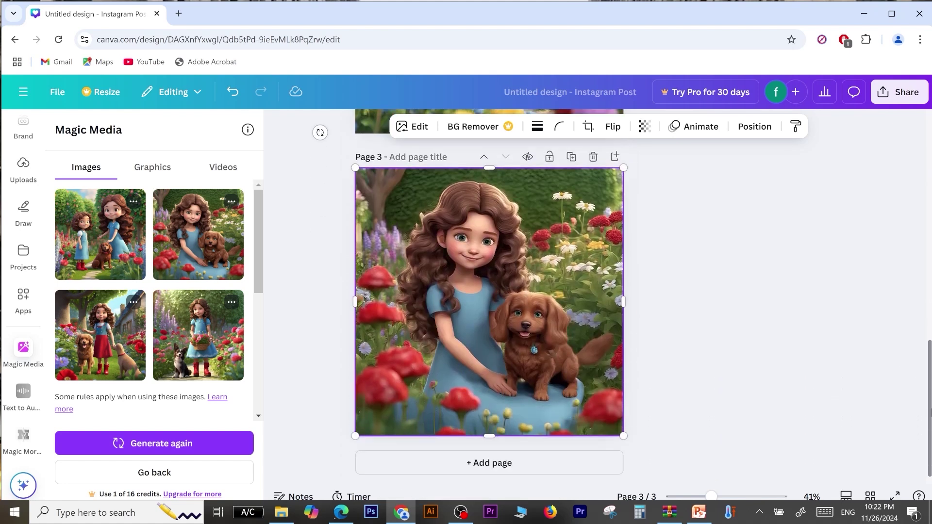
key(alt+Tab)
drag(561, 231, 306, 197)
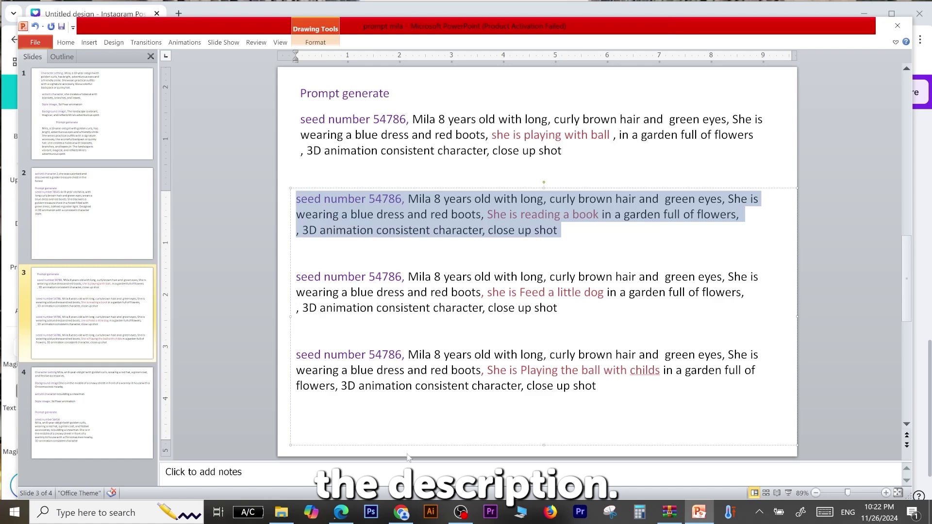
click(401, 512)
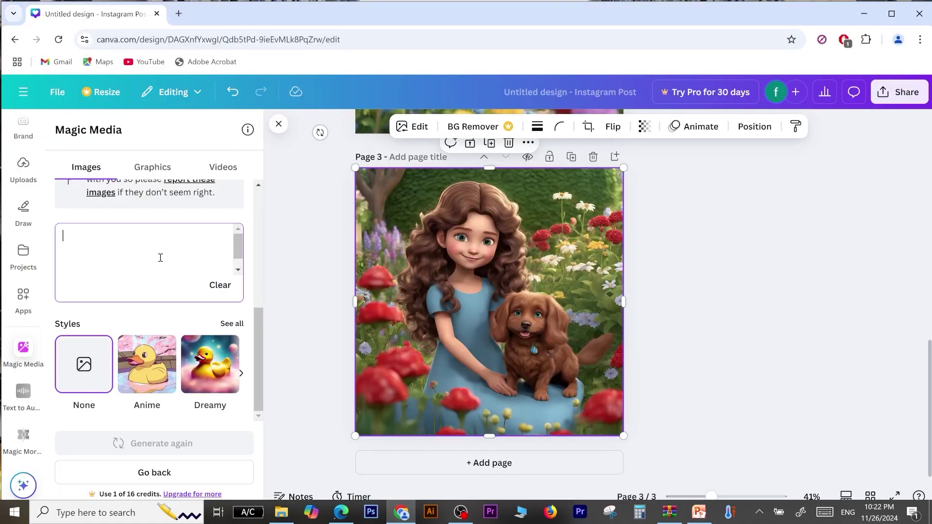
Step: Generate book-reading images and fill a new page 4 with the first result
key(ctrl+v)
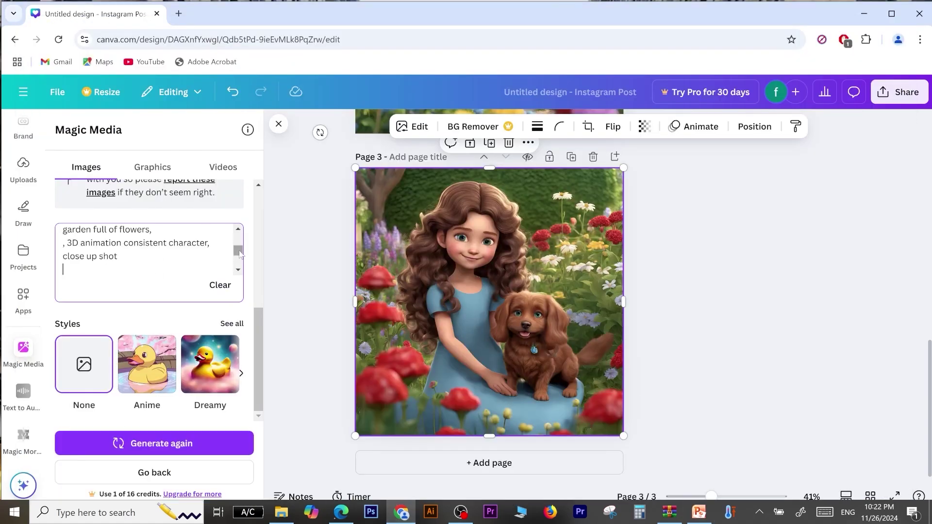
click(144, 443)
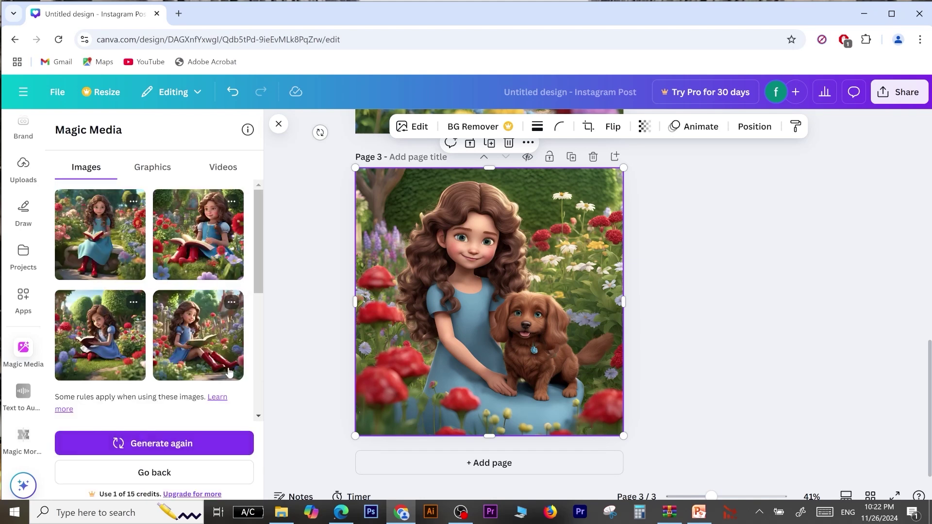
click(489, 463)
click(117, 264)
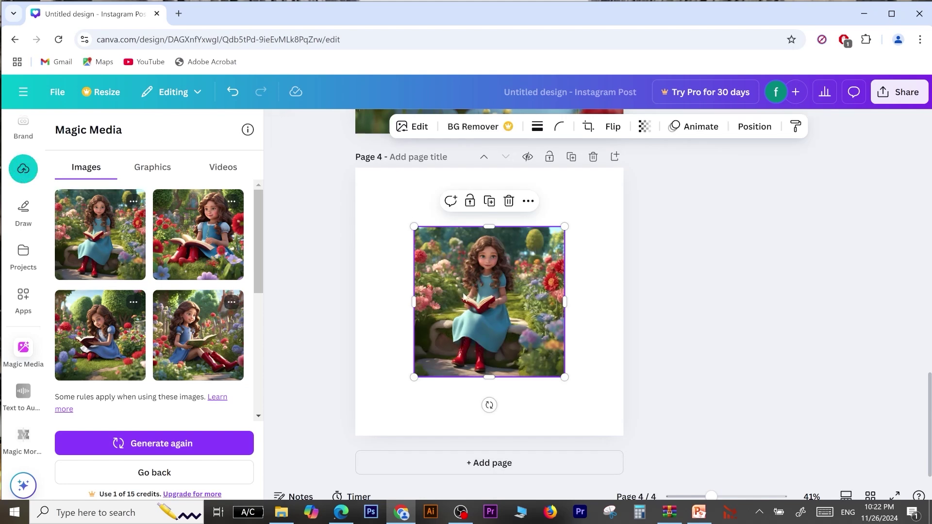
drag(464, 297, 406, 240)
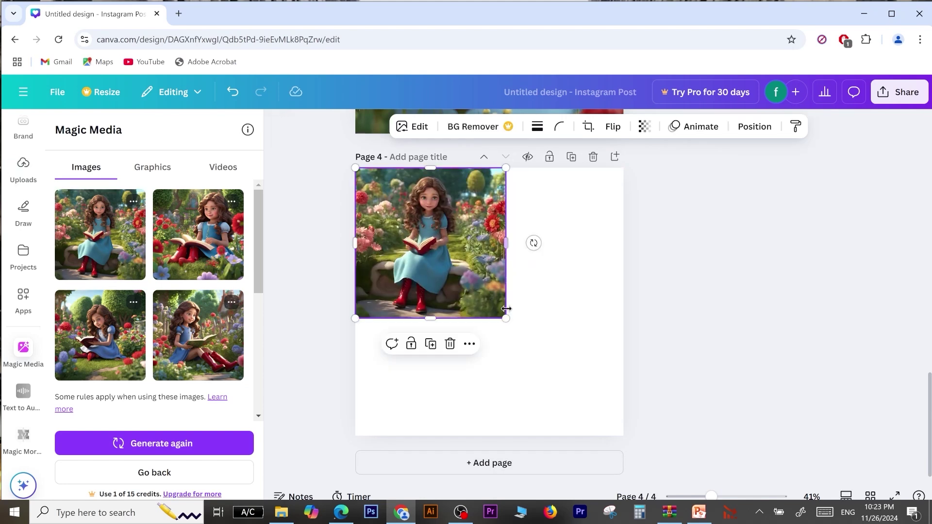
drag(507, 318, 637, 425)
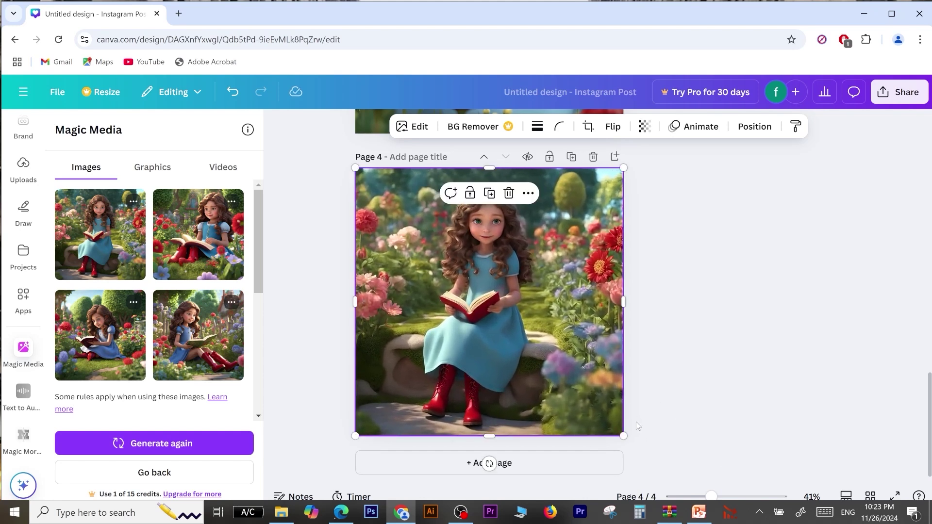
Step: Try the second reading image, then settle on the first garden image filling page 4
click(507, 142)
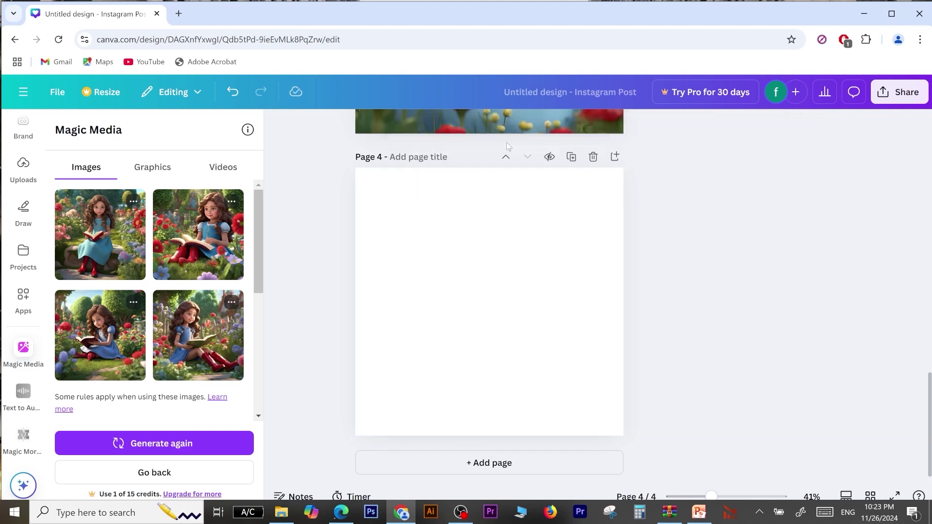
click(206, 254)
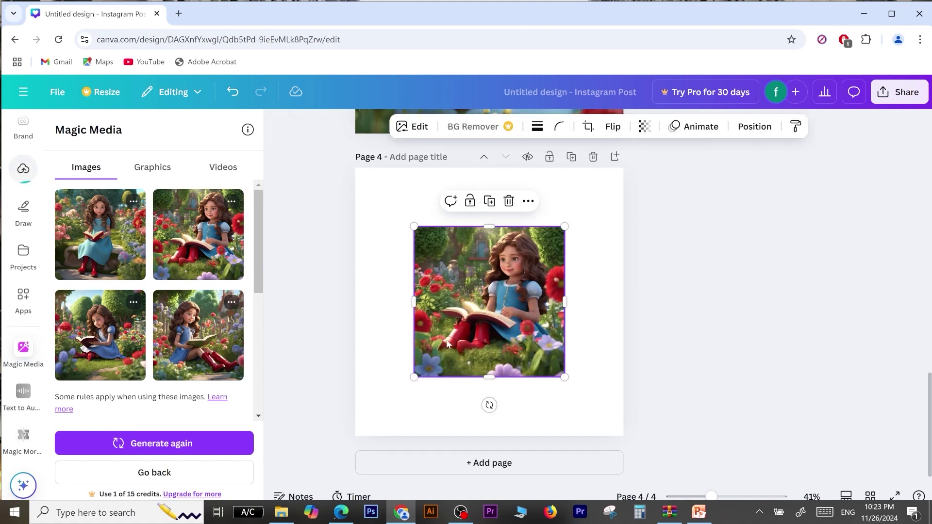
drag(447, 344, 389, 277)
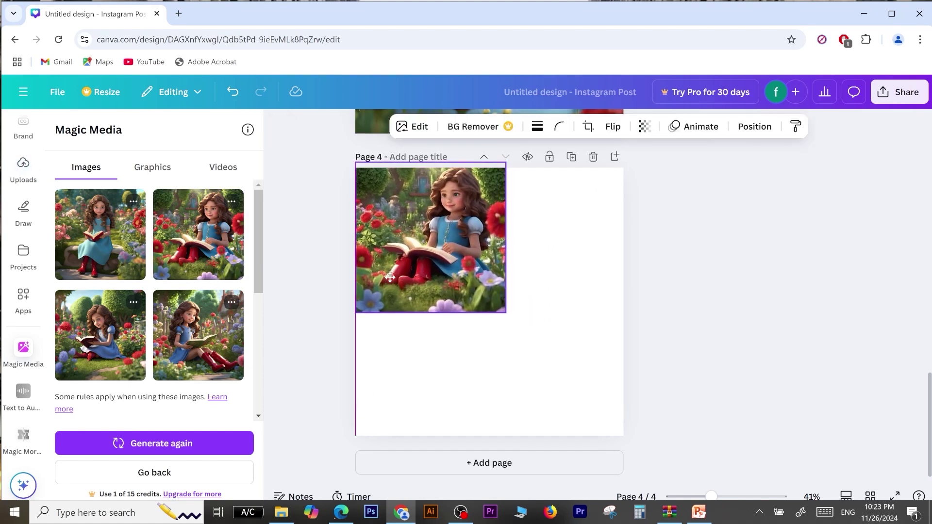
key(ctrl+z)
click(506, 456)
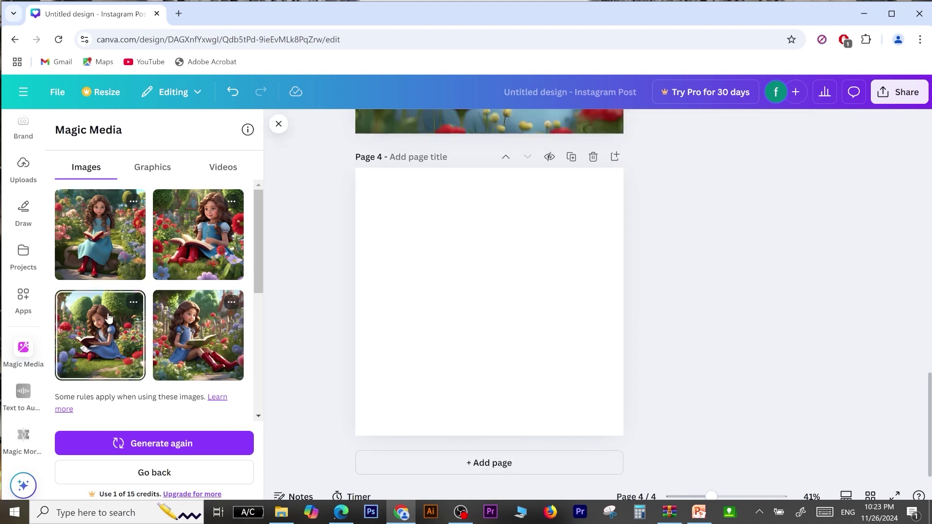
click(99, 260)
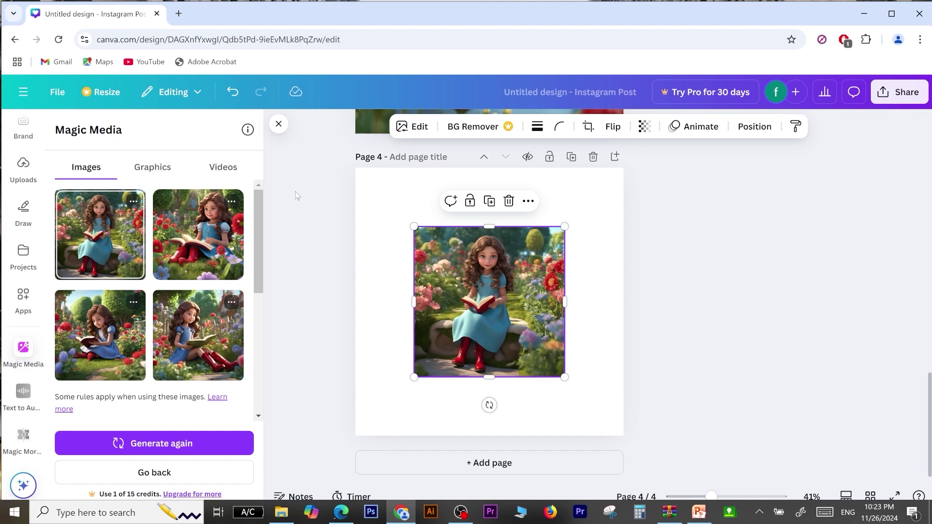
drag(509, 284, 464, 239)
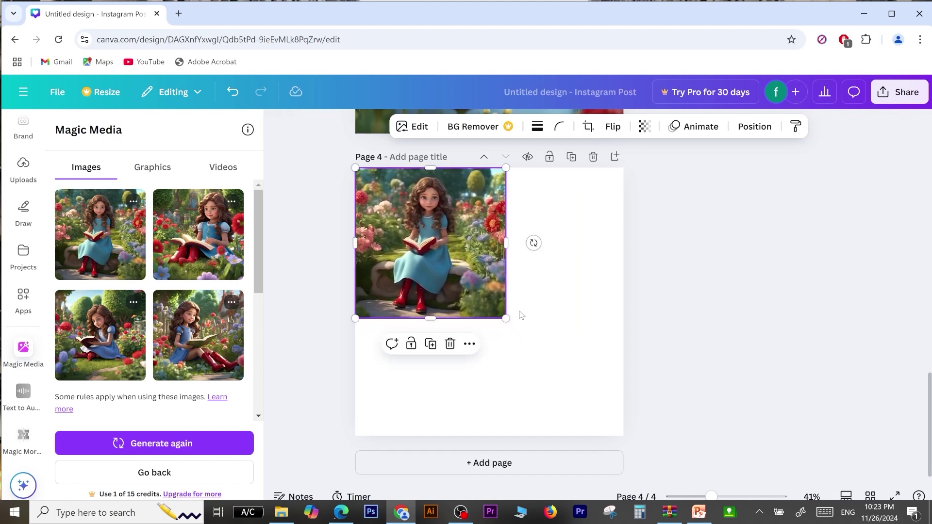
drag(505, 319, 636, 426)
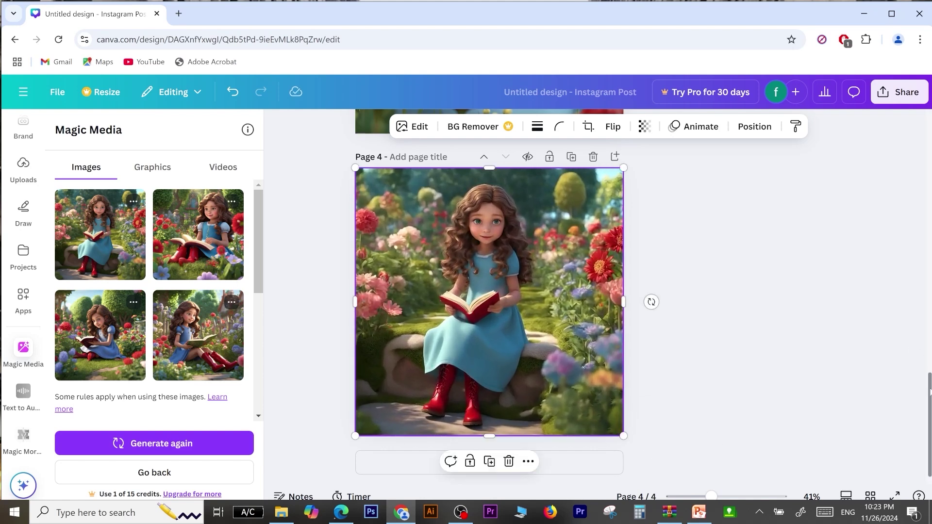
drag(929, 391, 926, 166)
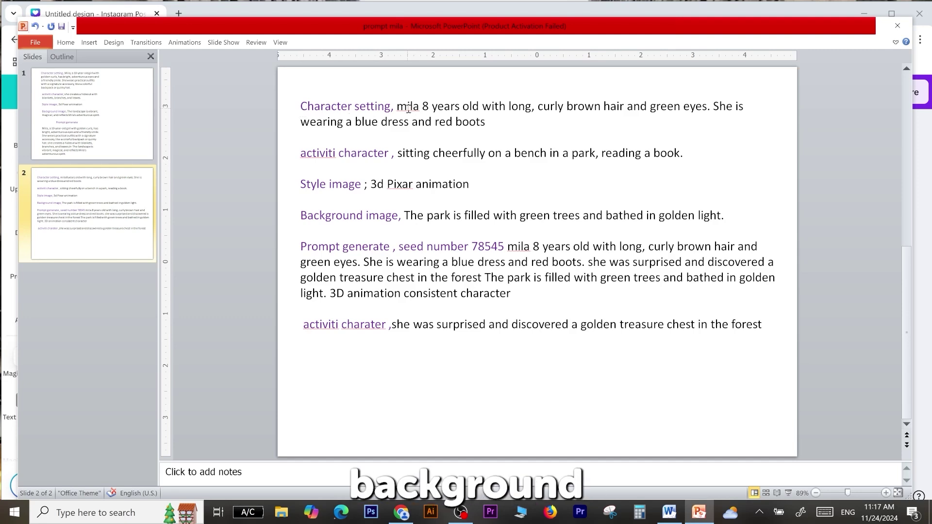
Step: Capitalise 'Mila', add '2' after 'character', colour the treasure-chest sentence purple, and add a period
drag(406, 108, 399, 109)
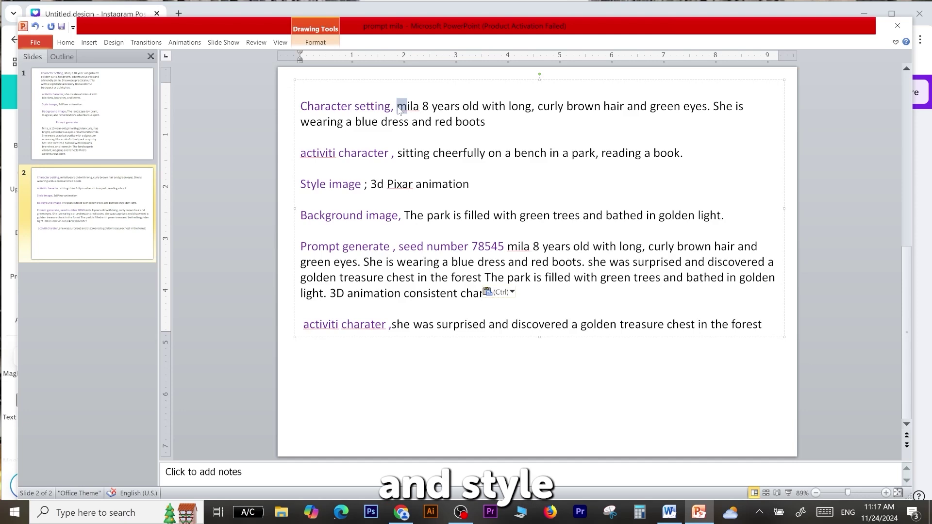
text(M)
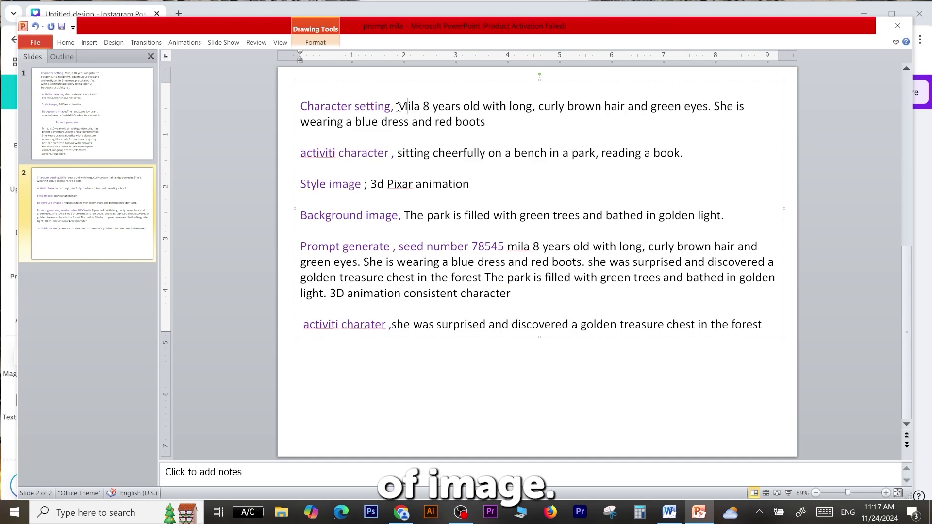
click(394, 153)
text(2)
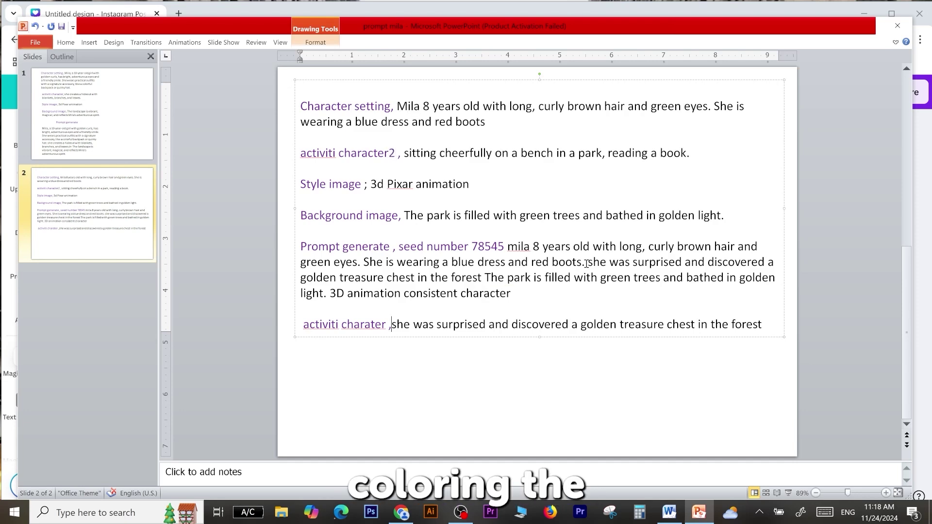
drag(587, 263, 487, 278)
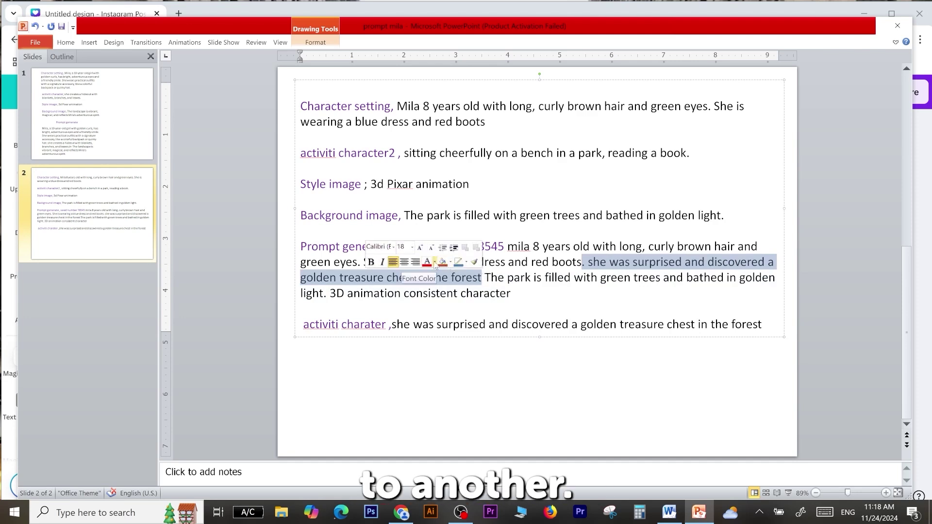
click(450, 266)
click(398, 286)
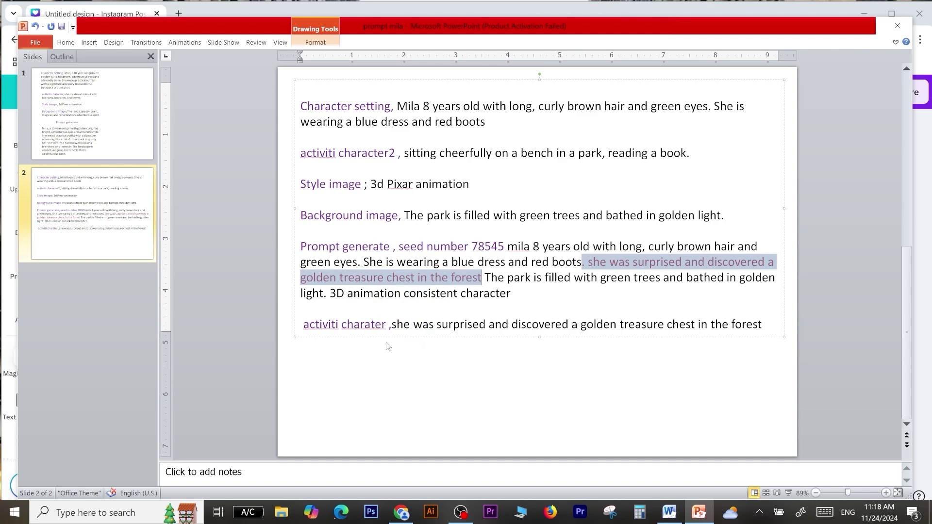
key(Right)
text(.)
Step: Copy the seed 78545 treasure-chest prompt into Canva's Magic Media description box
drag(514, 293, 401, 248)
key(ctrl+c)
key(alt+Tab)
click(127, 234)
key(ctrl+v)
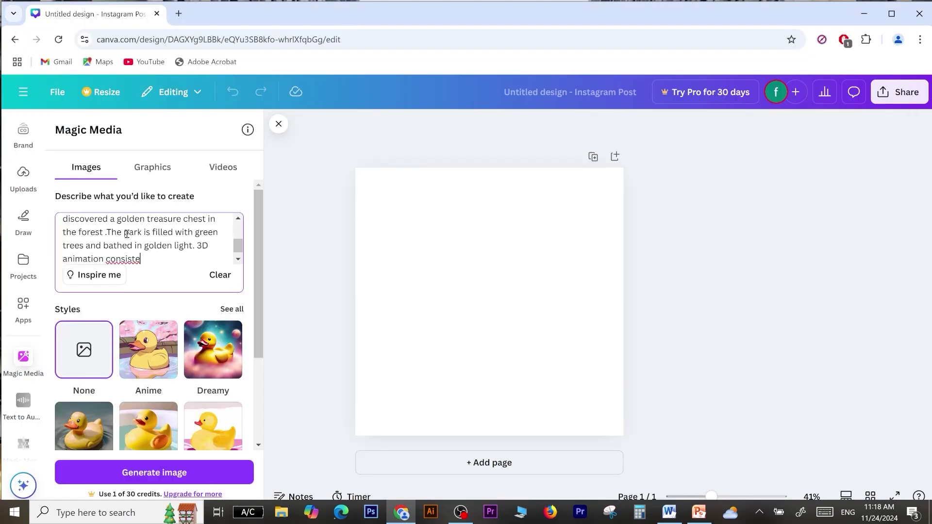
Step: Generate the treasure-chest forest image and enlarge it to fill the page
drag(238, 245, 238, 226)
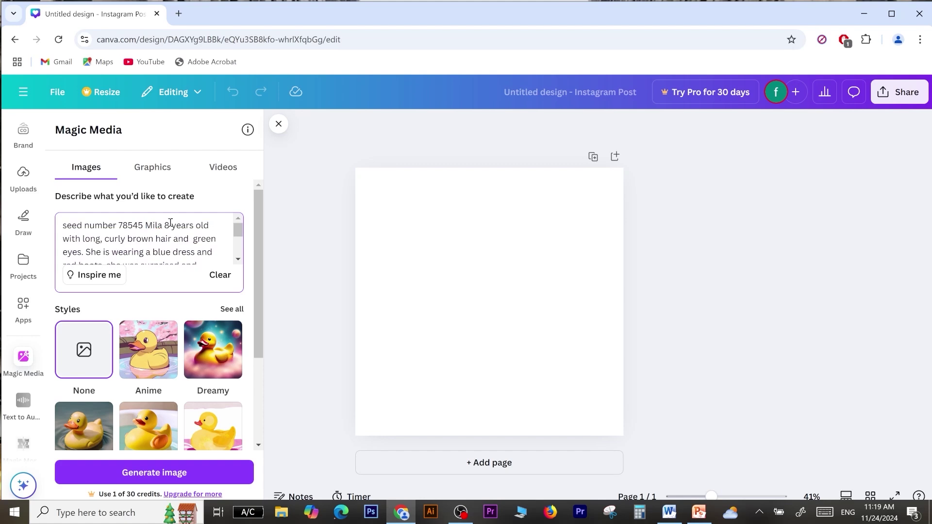
scroll(213, 245, down, 3)
click(134, 473)
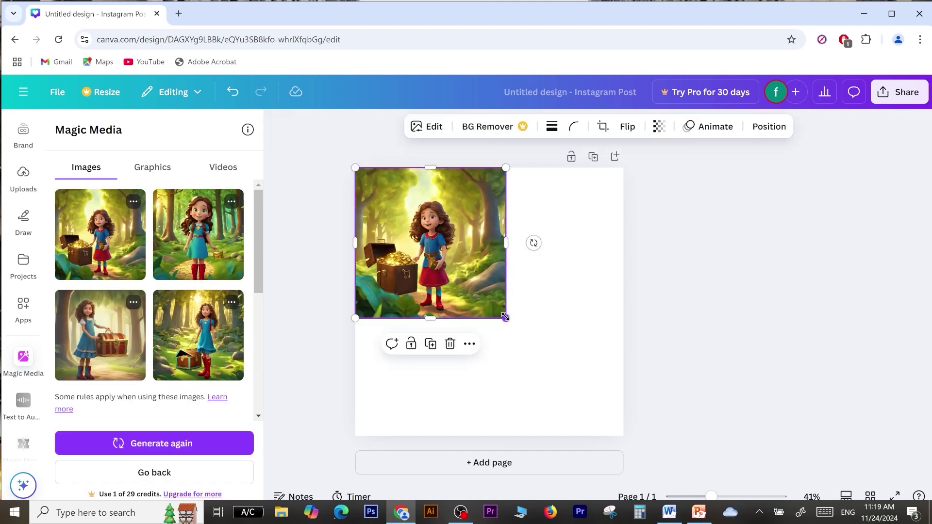
drag(505, 318, 639, 425)
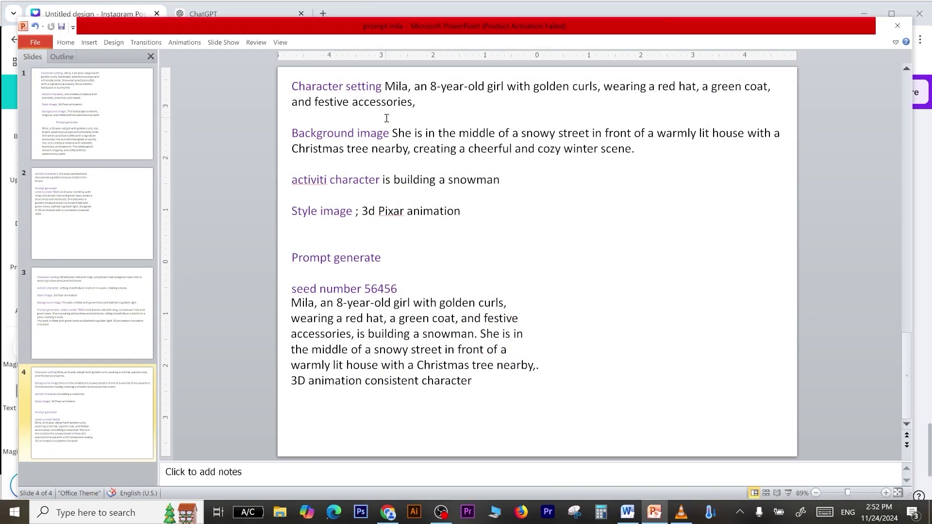
Step: Undo the cozy winter scene phrase and paste the snowman prompt into Magic Media's description
key(ctrl+z)
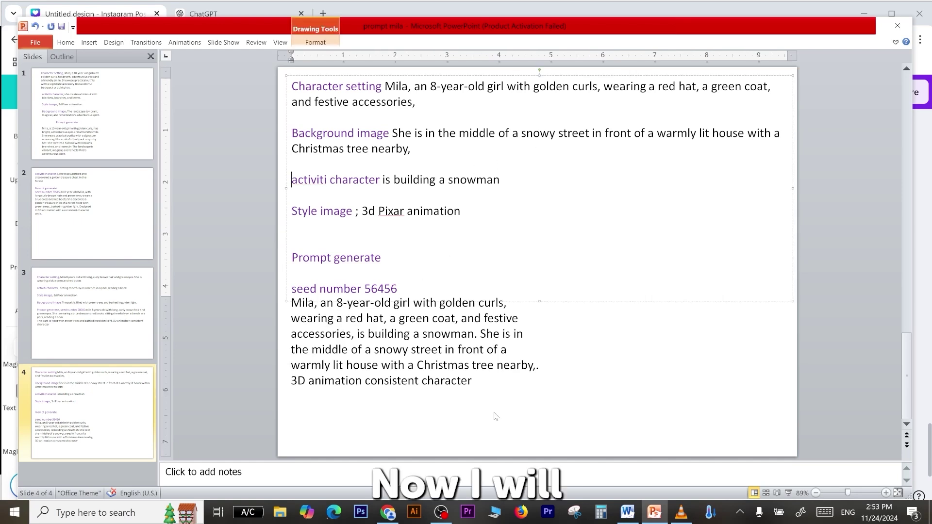
key(Escape)
key(Escape)
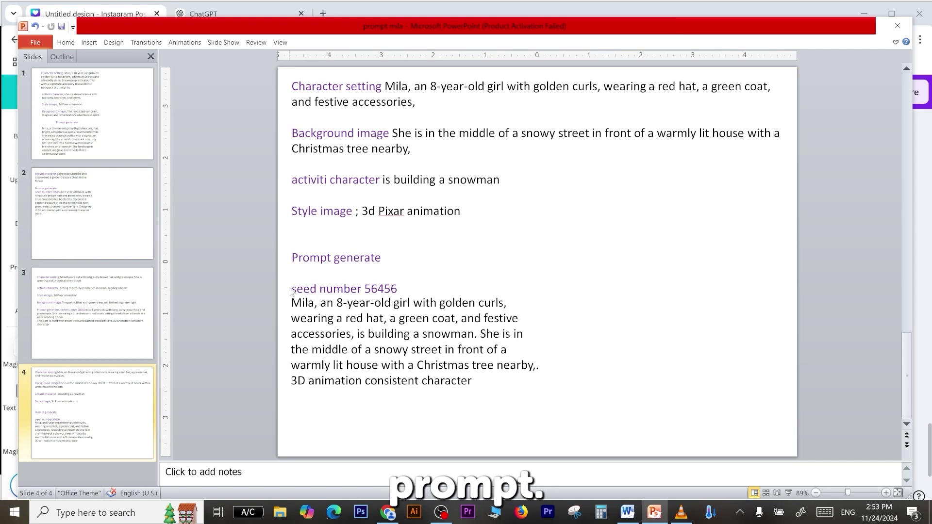
mouse_move(291, 301)
mouse_down()
mouse_move(527, 315)
mouse_move(544, 394)
mouse_up()
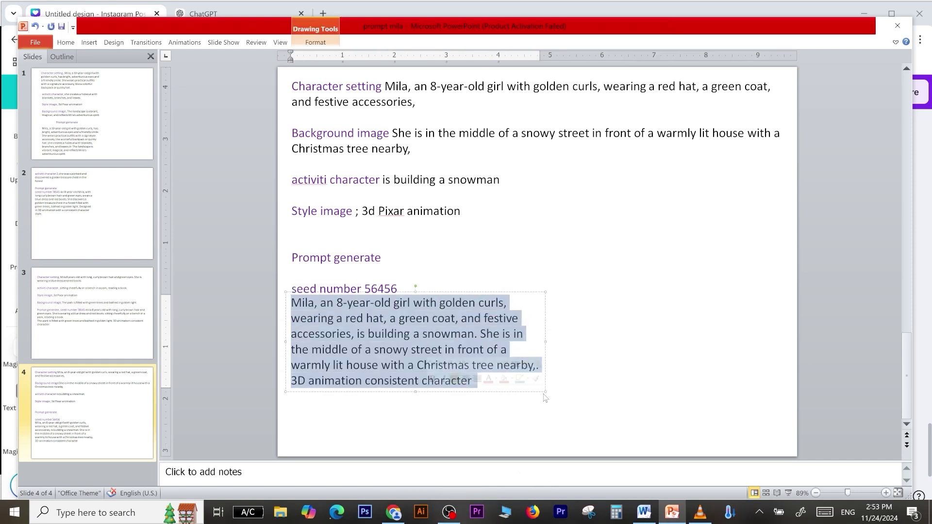
click(393, 512)
key(ctrl+v)
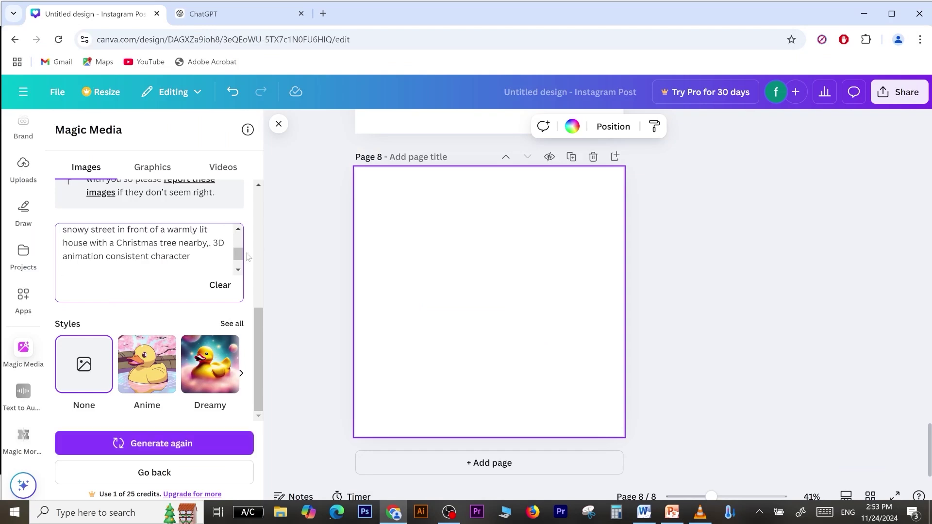
Step: Prefix the prompt with 'seed number 56456', regenerate, and add the snowman image to page 8
drag(239, 256, 238, 238)
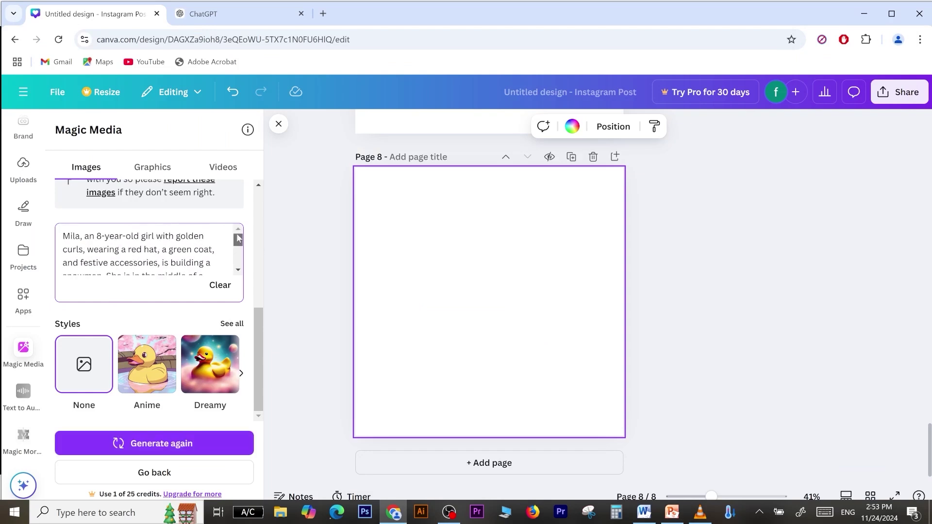
click(64, 233)
text(seed )
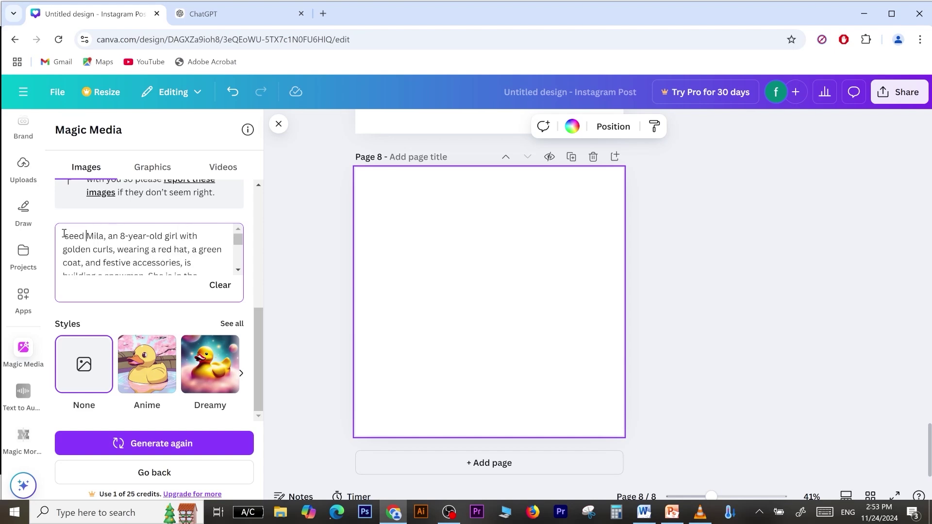
text(number)
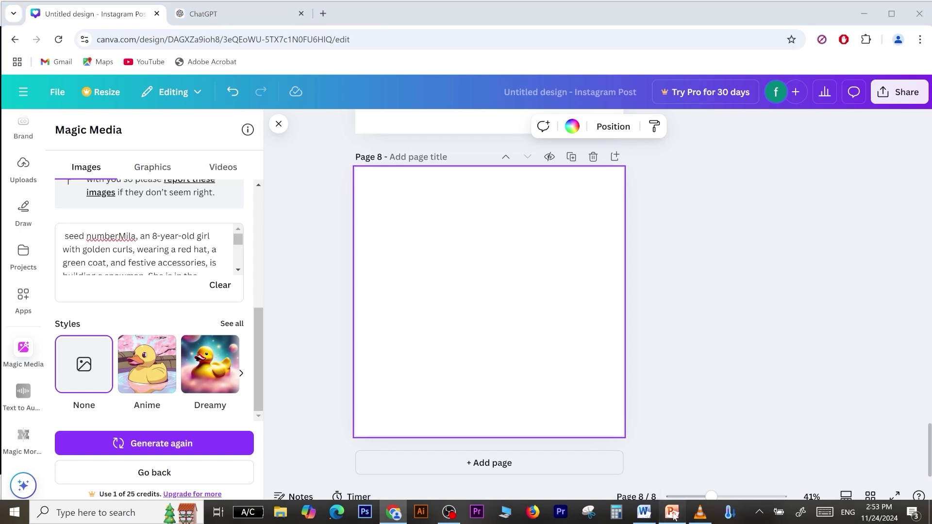
text( 56456)
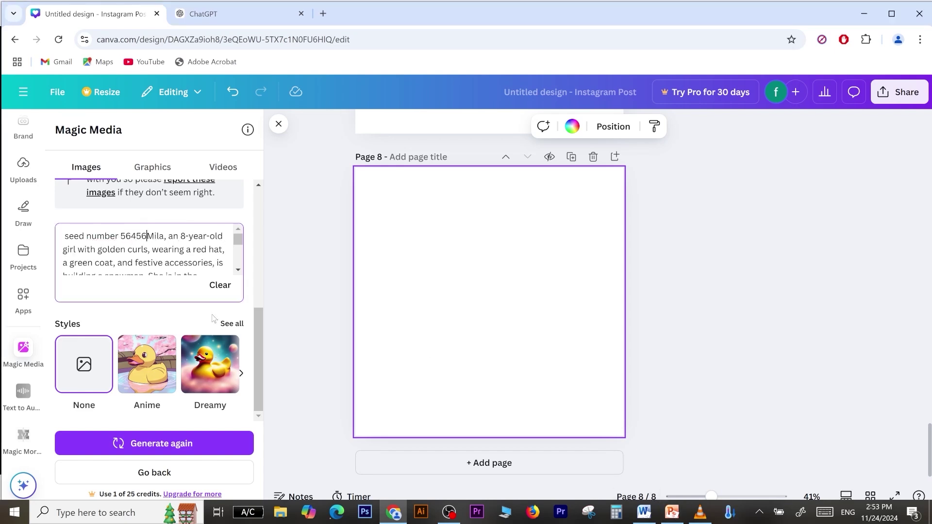
click(154, 443)
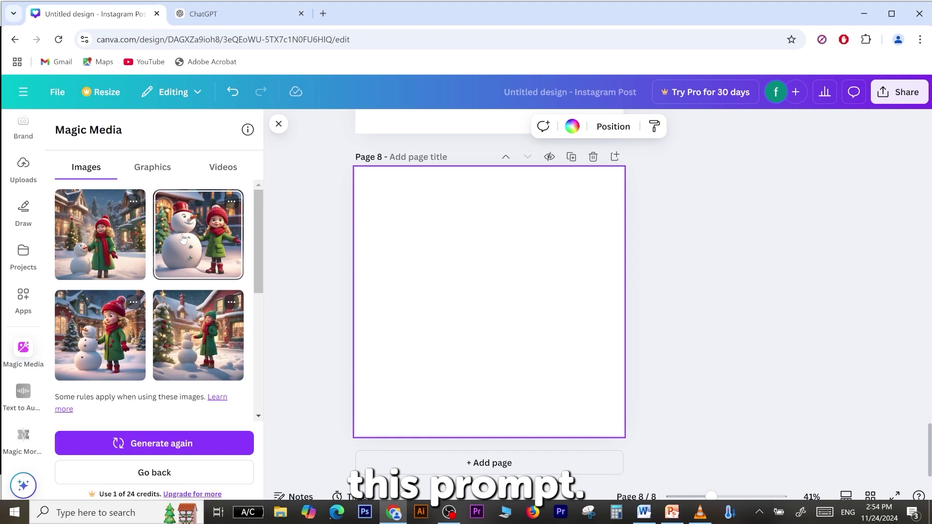
click(198, 235)
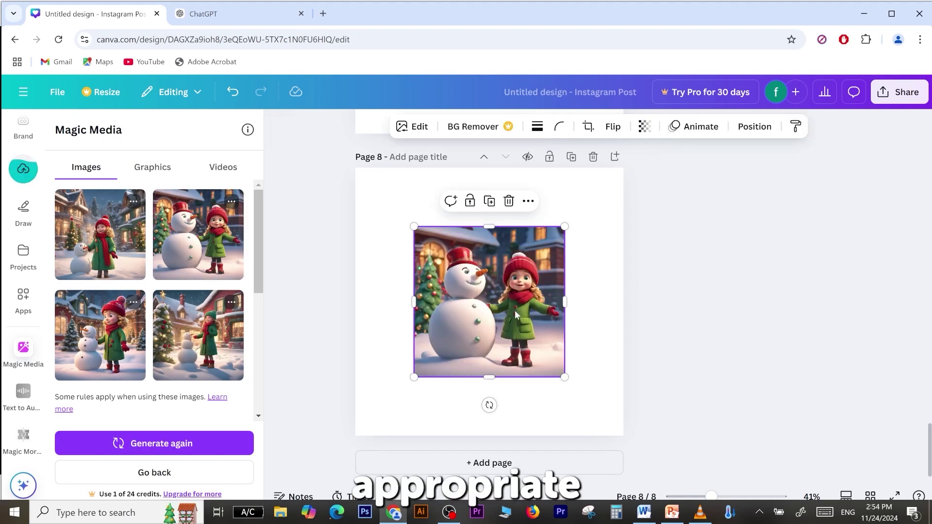